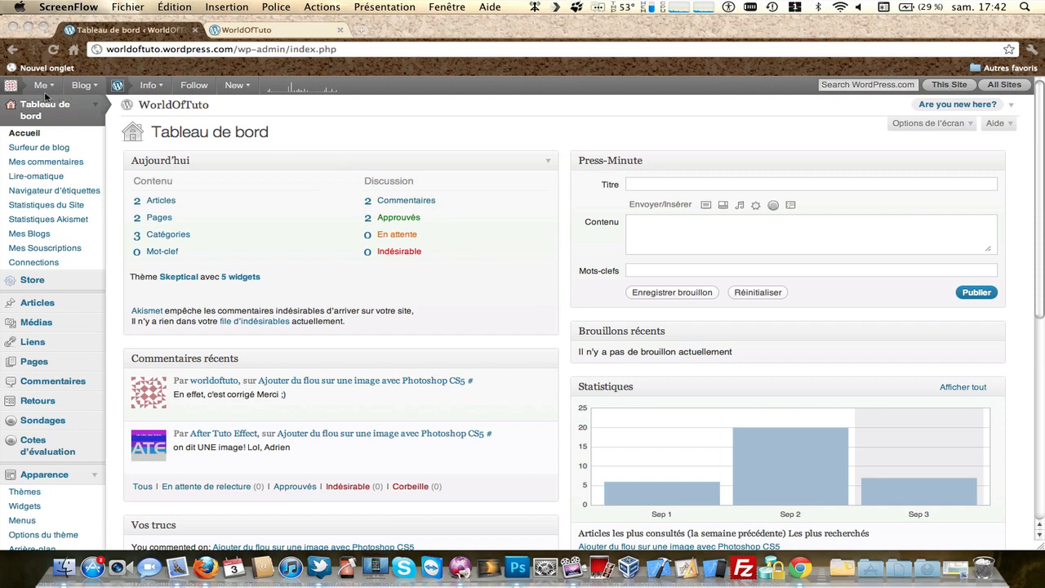
{"action": "left_click", "coordinate": [336, 139]}
{"action": "mouse_move", "coordinate": [237, 86]}
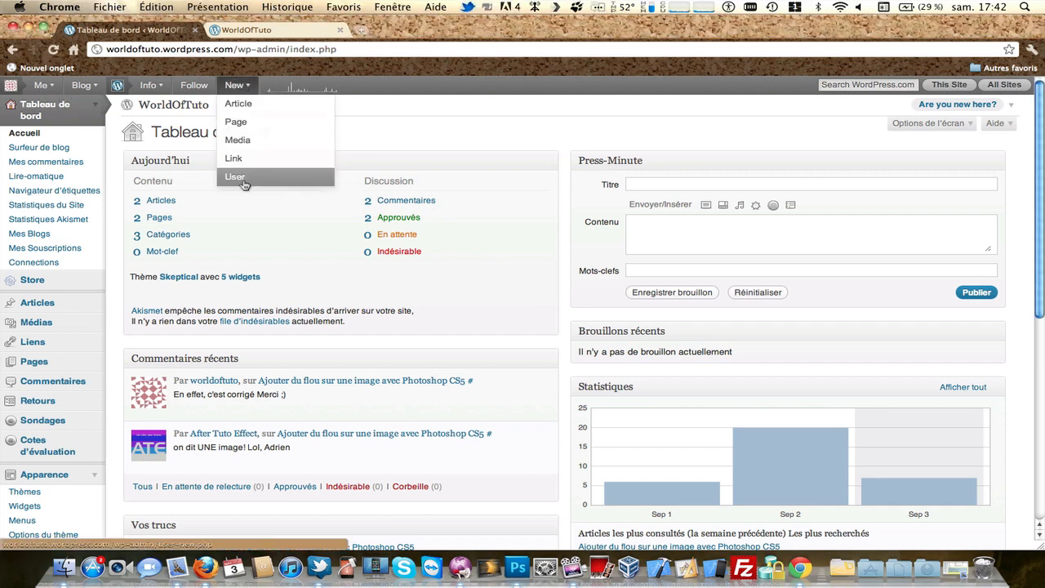
{"action": "left_click", "coordinate": [238, 104]}
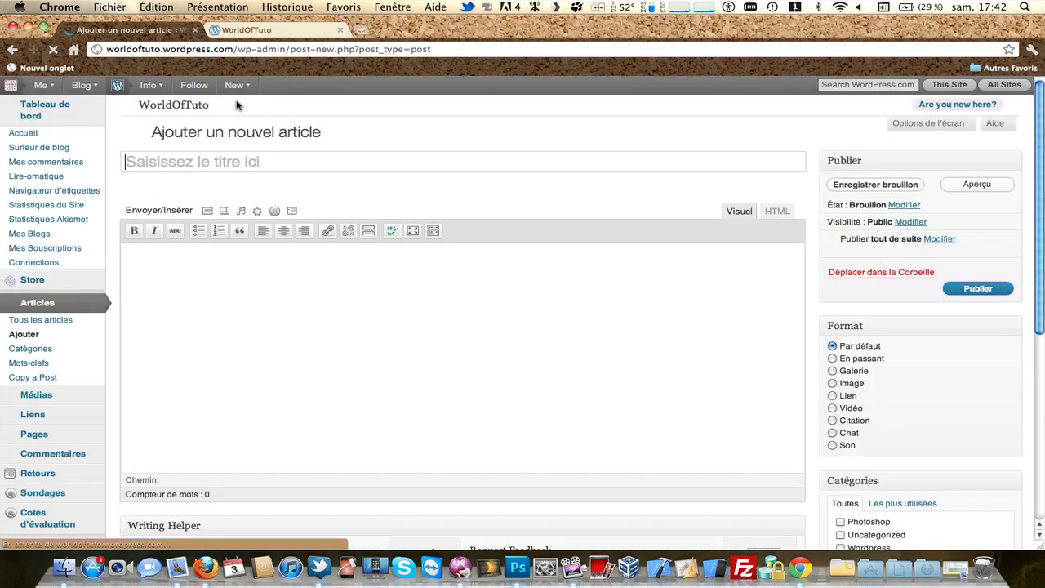
{"action": "key", "text": "super+Left"}
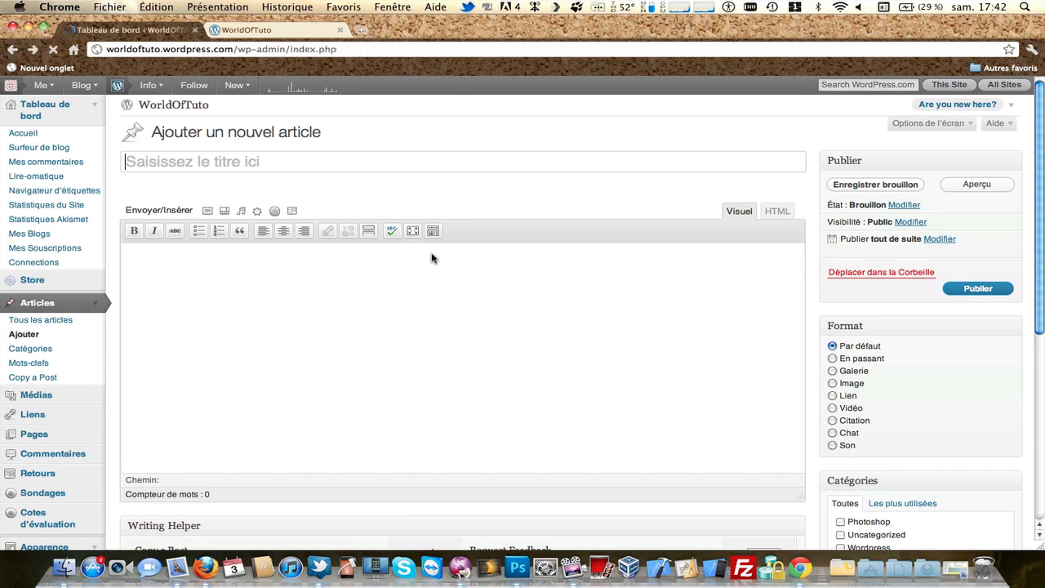
Start a new article from the list of articles and title it "Ecrire un article sur son blog Wordpress".
{"action": "left_click", "coordinate": [162, 204]}
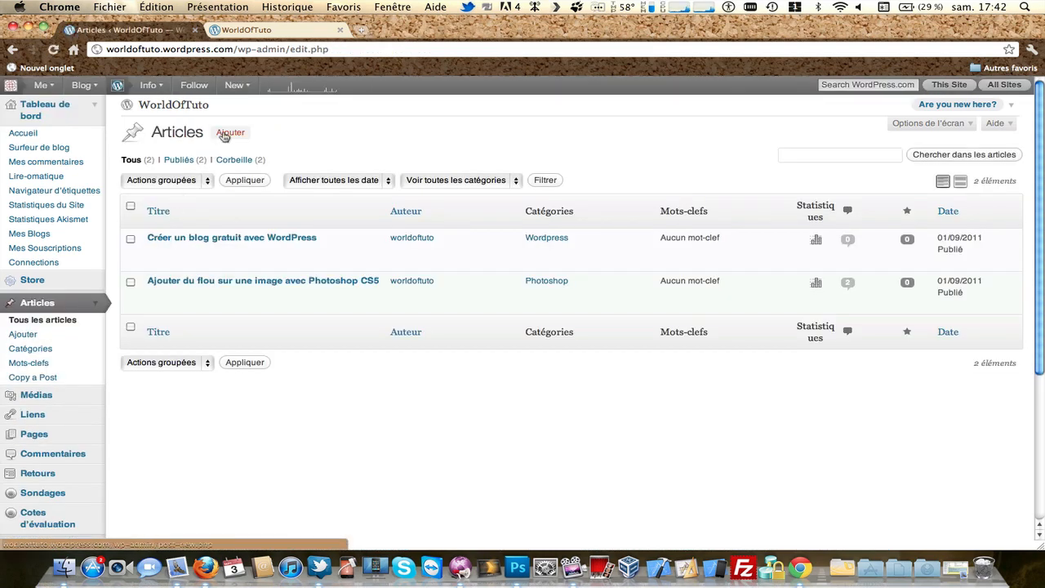
{"action": "left_click", "coordinate": [226, 134]}
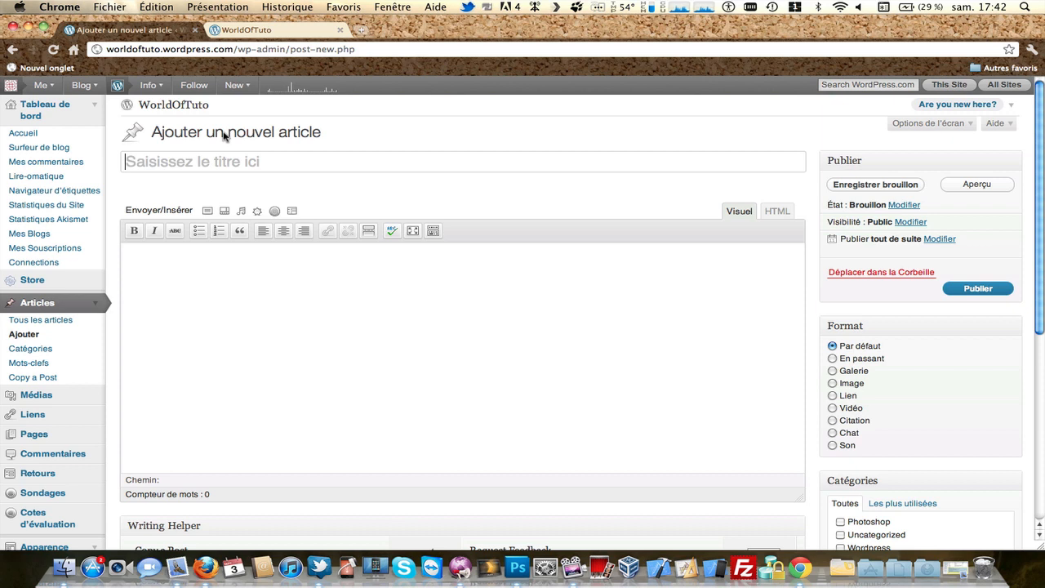
{"action": "type", "text": "Ecrire "}
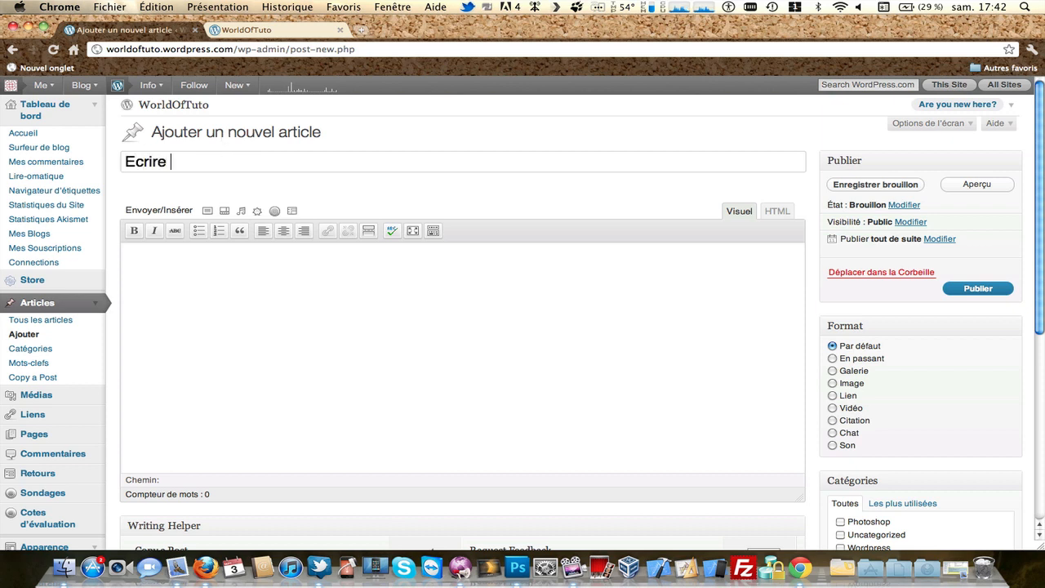
{"action": "type", "text": "un artcile "}
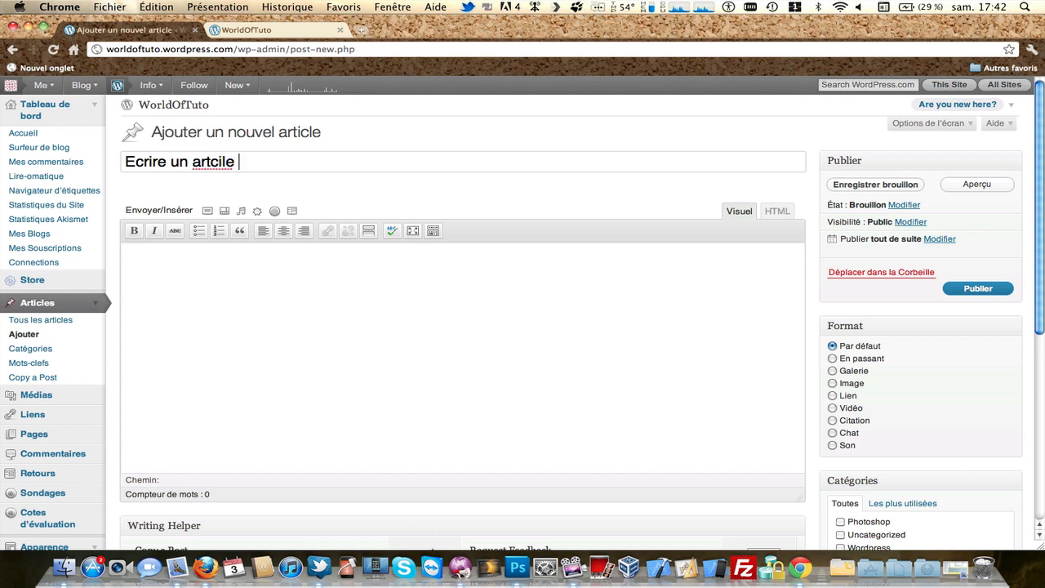
{"action": "type", "text": "sur son blog "}
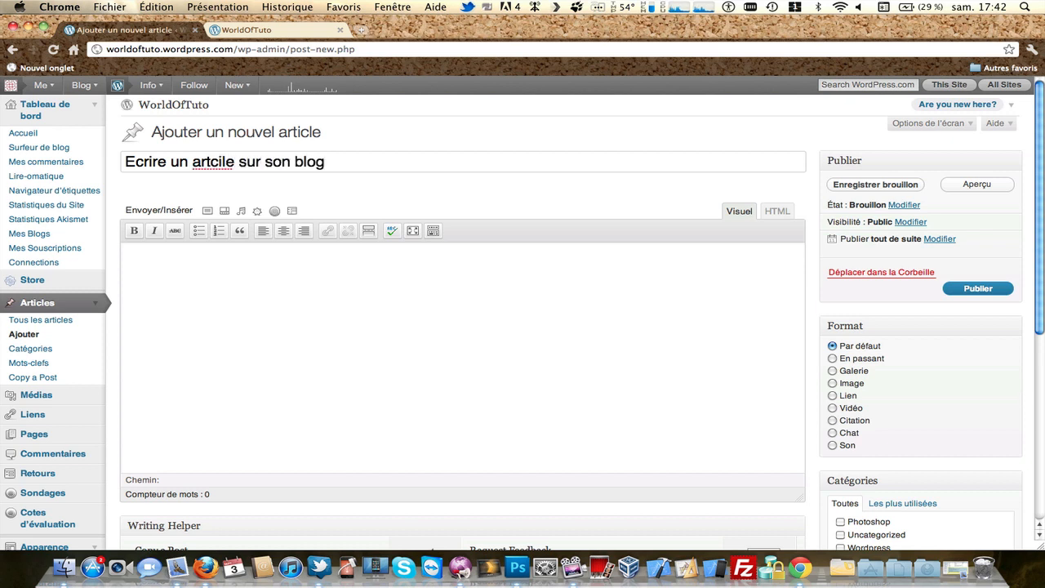
{"action": "type", "text": "Wordpress"}
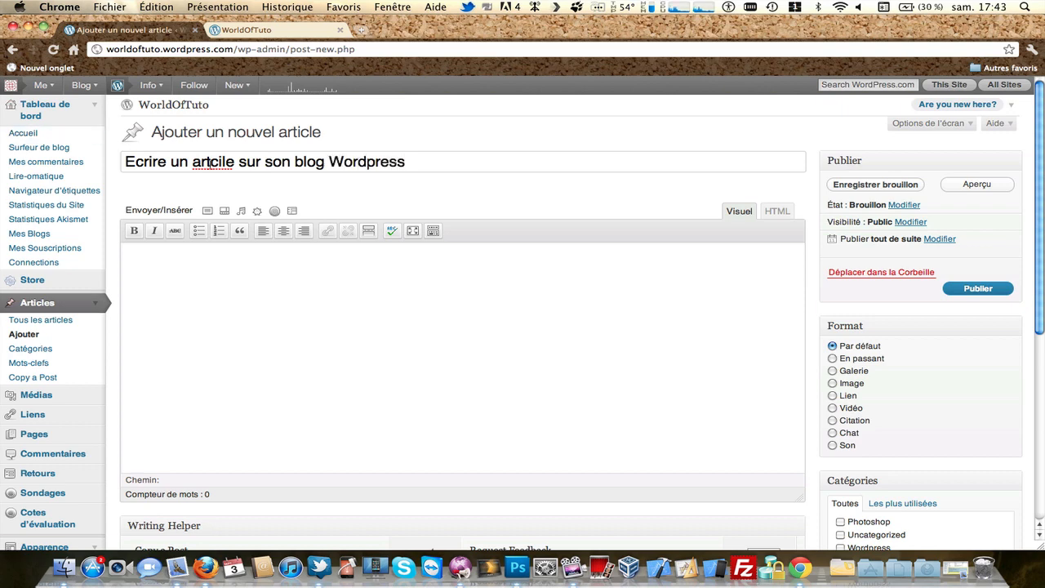
{"action": "right_click", "coordinate": [227, 166]}
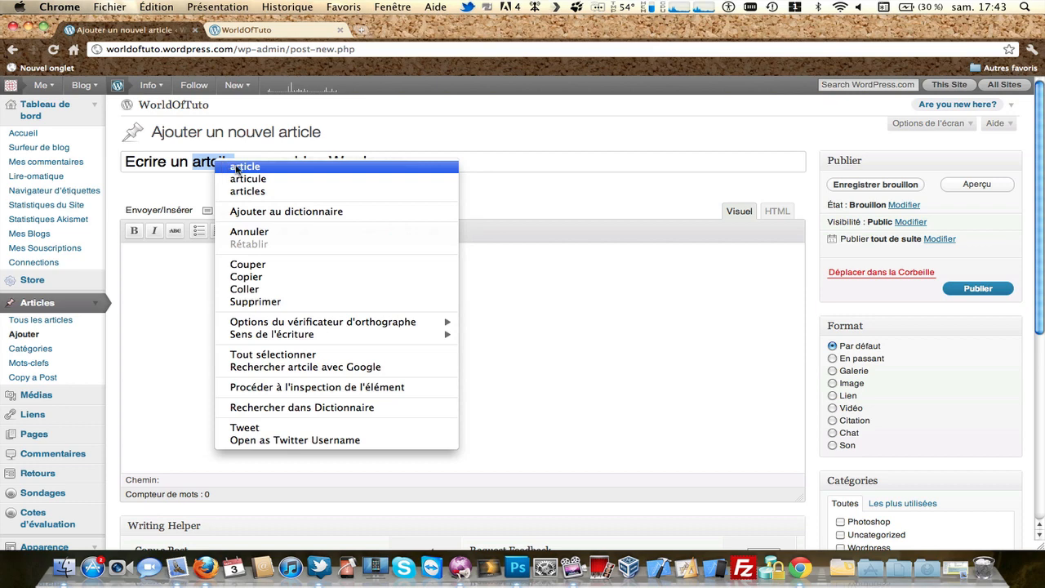
{"action": "left_click", "coordinate": [236, 165]}
Write "Salut," and below it "Dans cette petite video simple mais qui peut être très utile, je vous explique comment ecrire".
{"action": "left_click", "coordinate": [215, 279]}
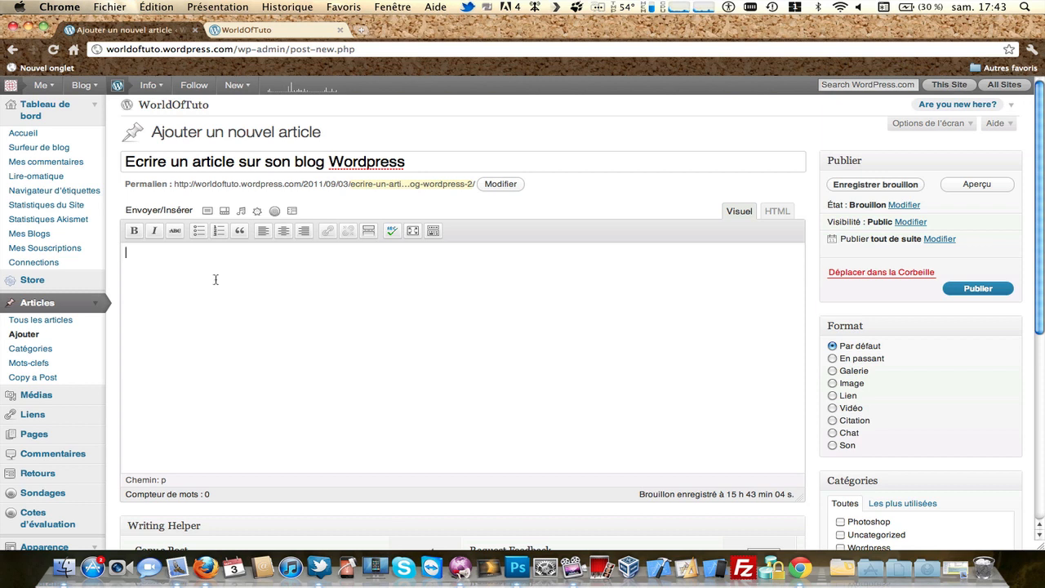
{"action": "left_click", "coordinate": [216, 279]}
{"action": "type", "text": "Salut,"}
{"action": "key", "text": "Return"}
{"action": "type", "text": "Dans cette petite v"}
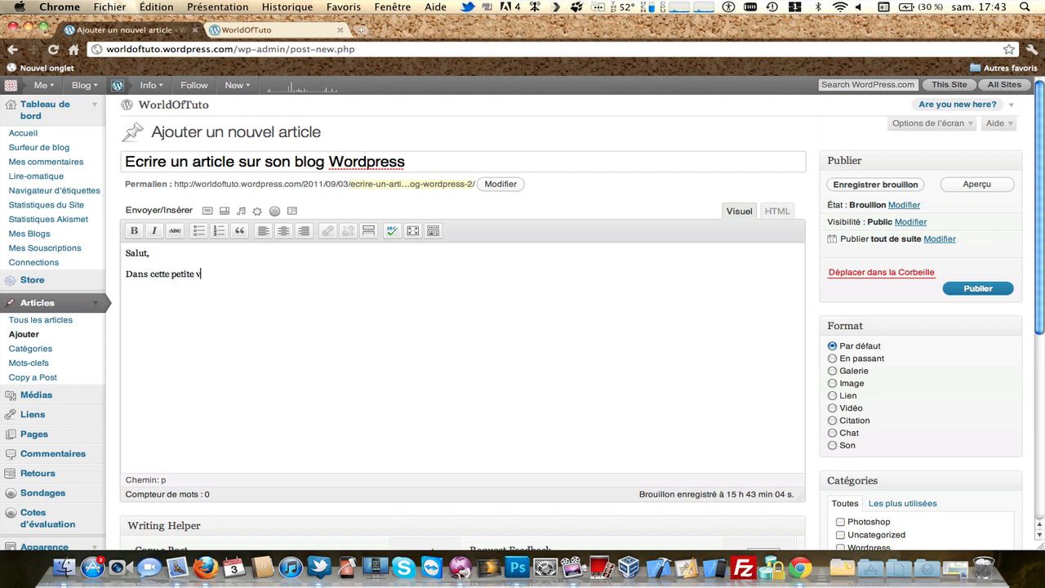
{"action": "type", "text": "ideo simple mais qui peut être"}
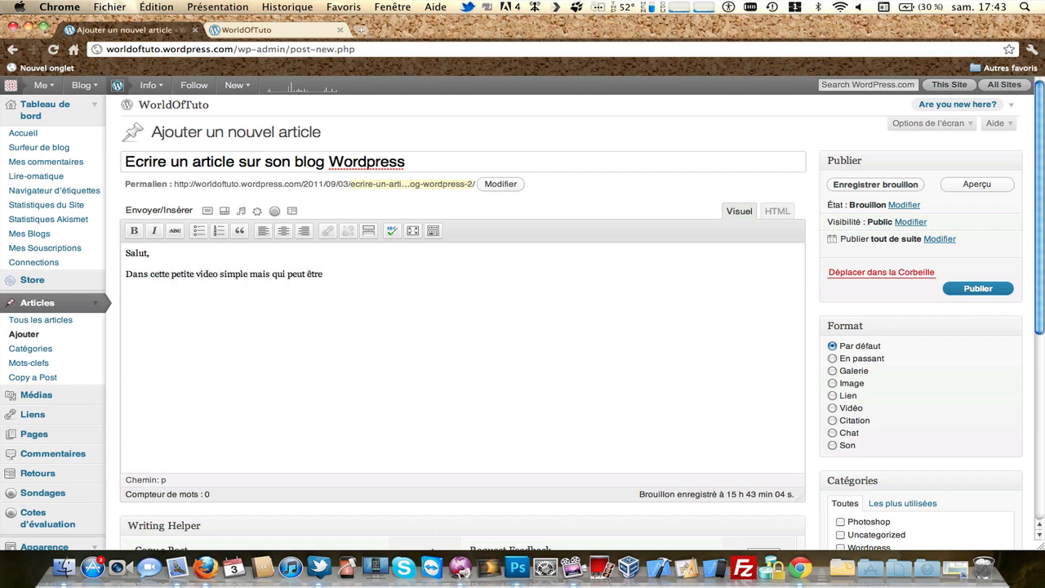
{"action": "type", "text": " très utile, je vous explique o"}
{"action": "type", "text": "omment ecrire"}
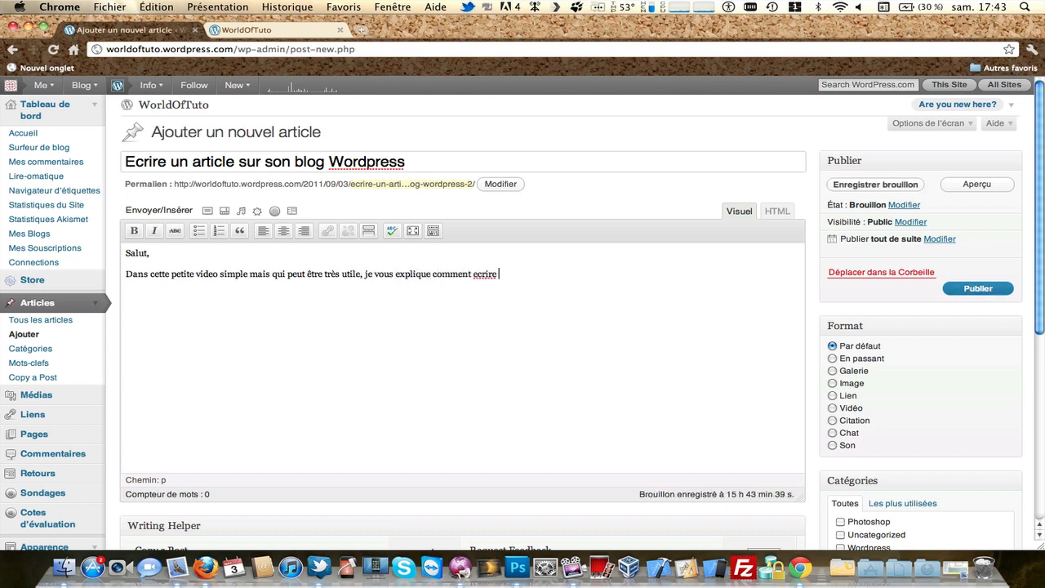
Replace the last word "ecrire" and finish the sentence with "écrire un article sur votre blog Wordpress.".
{"action": "key", "text": "BackSpace"}
{"action": "key", "text": "BackSpace"}
{"action": "key", "text": "BackSpace"}
{"action": "key", "text": "BackSpace"}
{"action": "key", "text": "BackSpace"}
{"action": "key", "text": "BackSpace"}
{"action": "key", "text": "BackSpace"}
{"action": "type", "text": "écrire un article sur votre blog Wordpress."}
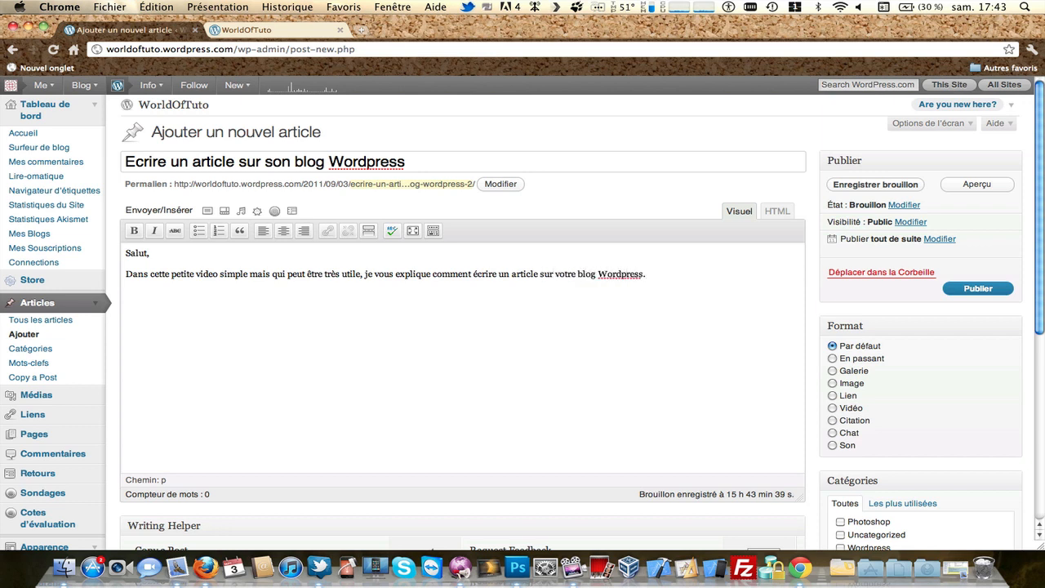
Add an empty line below the greeting and show the details of the library image "Capture d'écran 2011-09-02 à 12.16.06".
{"action": "left_click", "coordinate": [180, 258]}
{"action": "key", "text": "Return"}
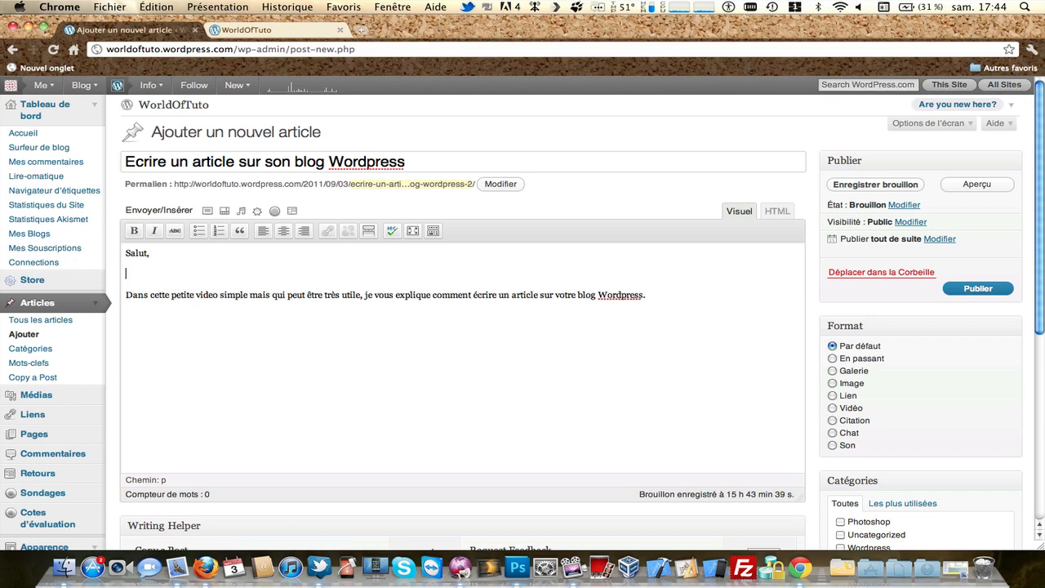
{"action": "left_click", "coordinate": [208, 212]}
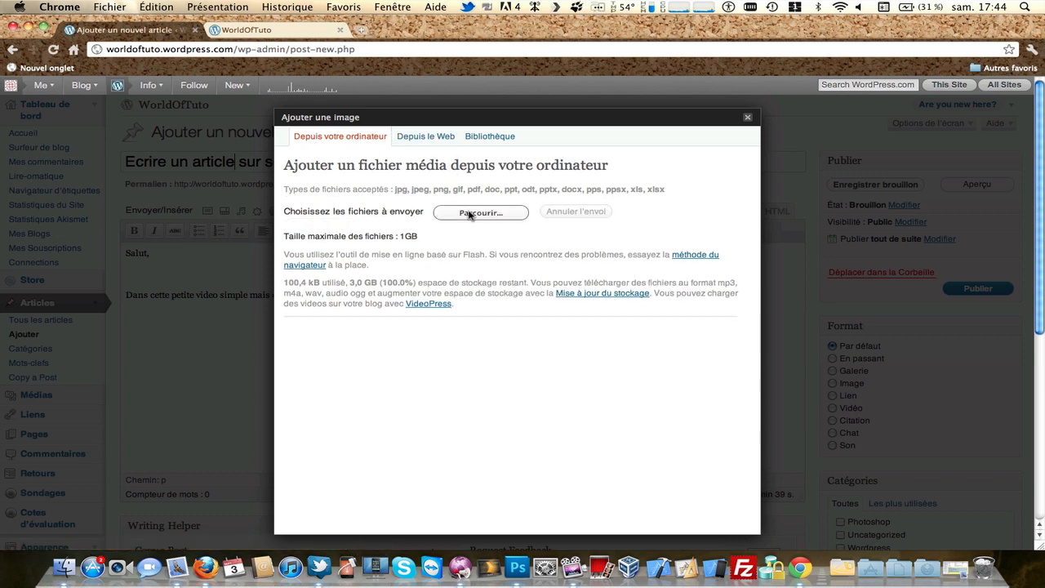
{"action": "left_click", "coordinate": [440, 141]}
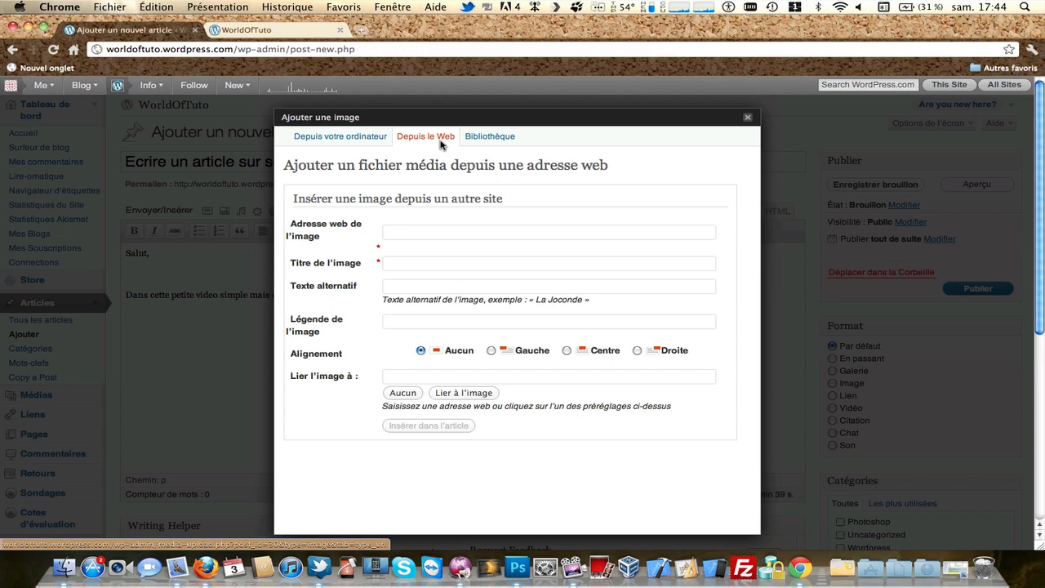
{"action": "left_click", "coordinate": [487, 139]}
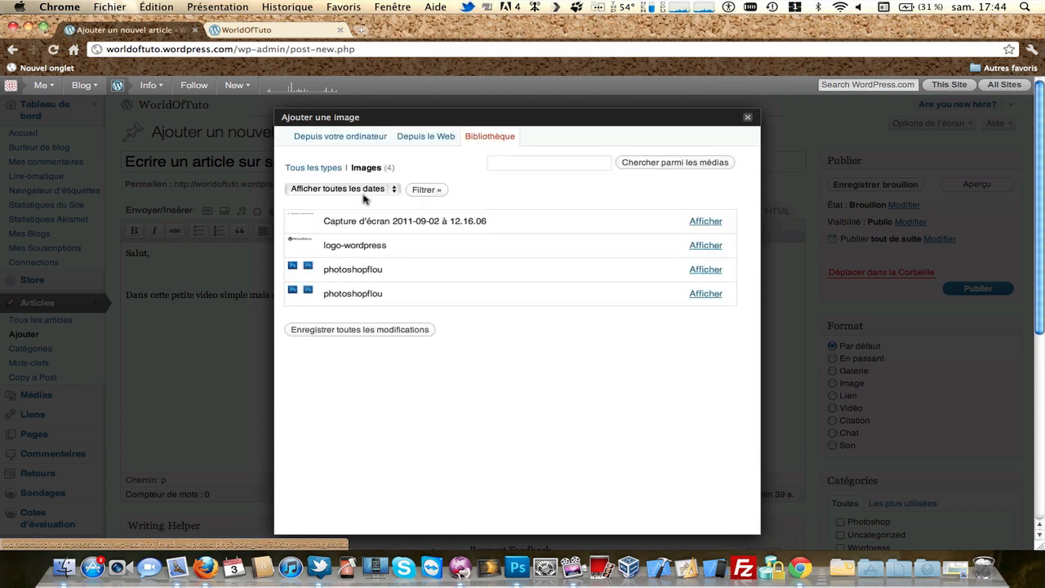
{"action": "left_click", "coordinate": [705, 221]}
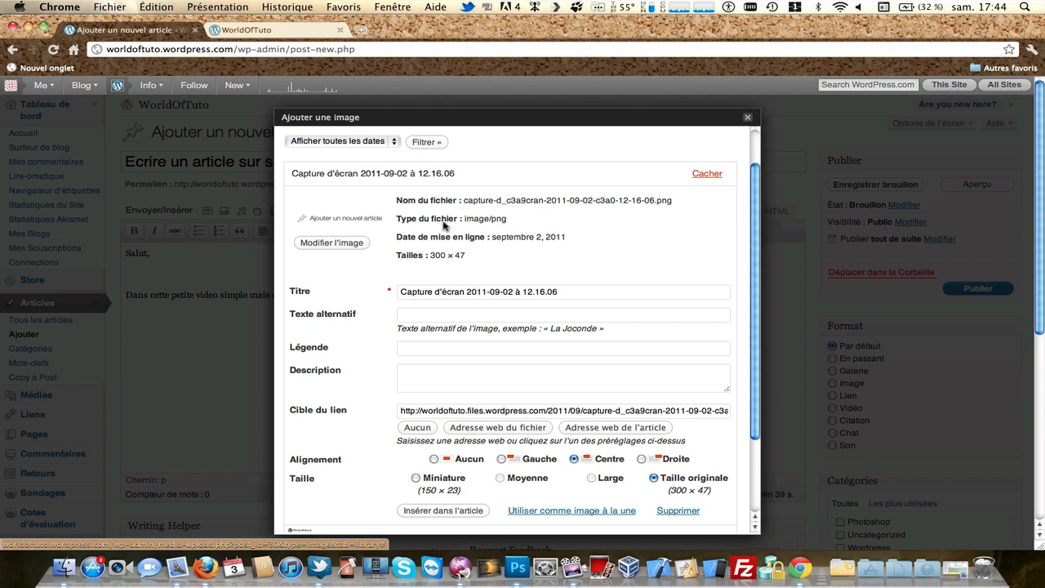
Change the image's title to "Article Wordpress" and insert the image into the article.
{"action": "scroll", "coordinate": [402, 281], "scroll_direction": "down", "scroll_amount": 2}
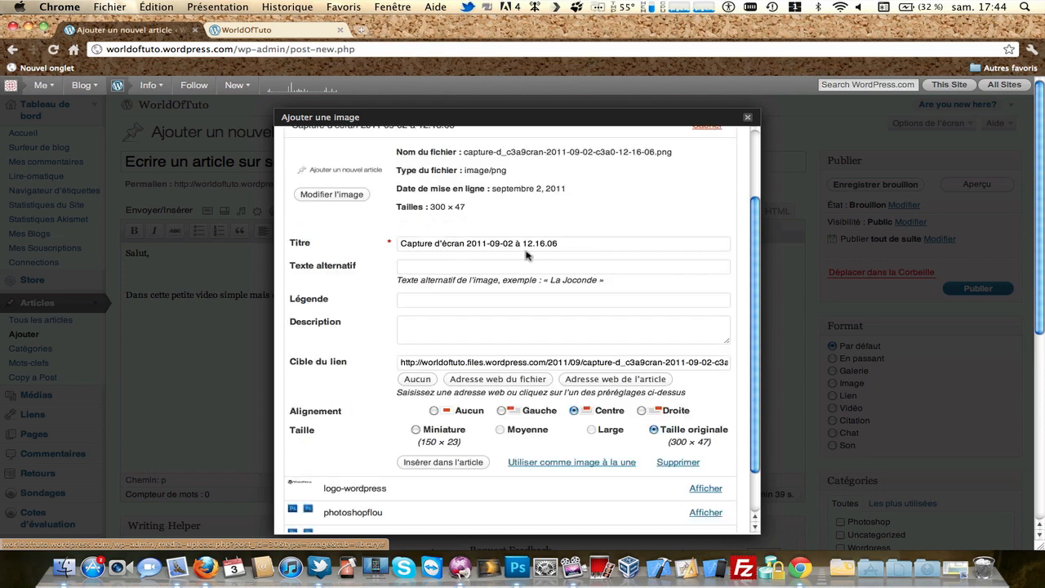
{"action": "left_click_drag", "start_coordinate": [565, 244], "coordinate": [360, 245]}
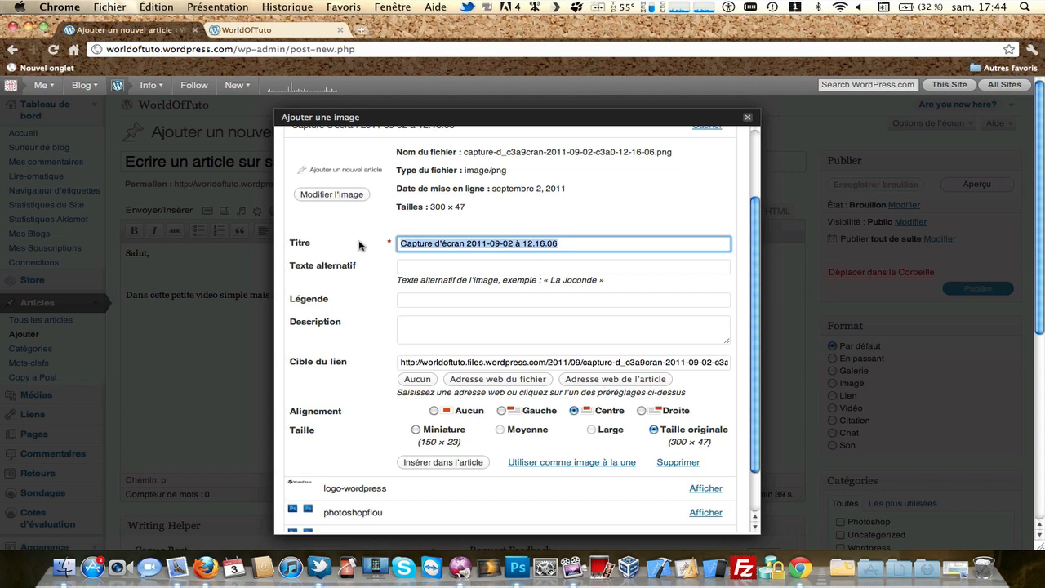
{"action": "type", "text": "Article Wordpre"}
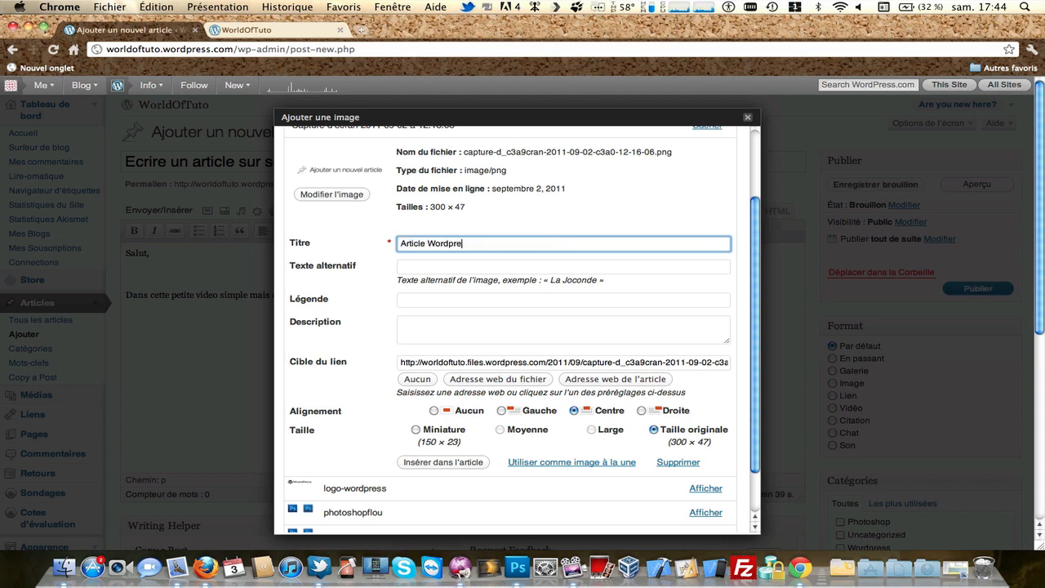
{"action": "type", "text": "ss"}
{"action": "left_click", "coordinate": [400, 266]}
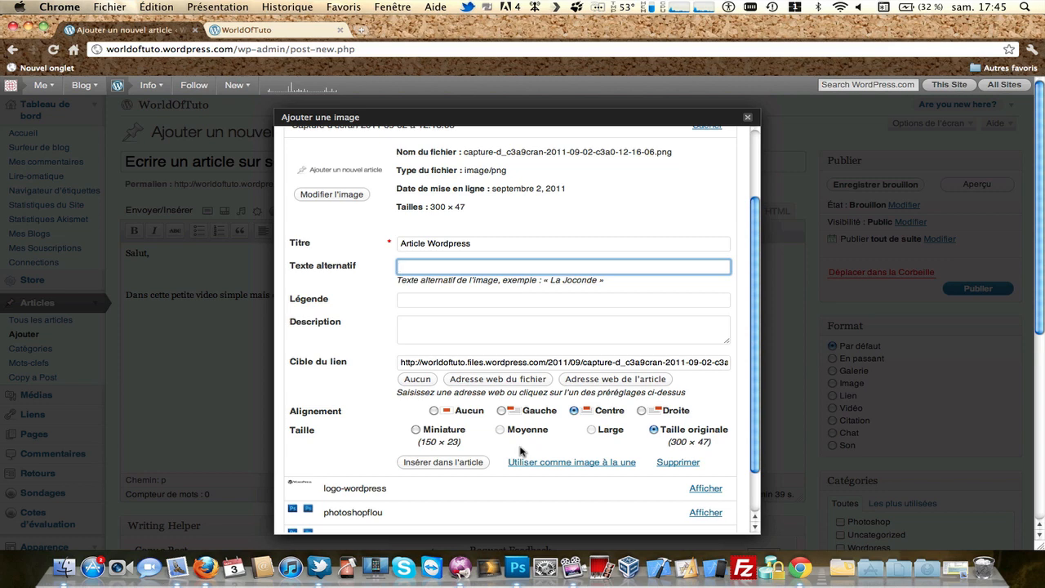
{"action": "left_click", "coordinate": [466, 462]}
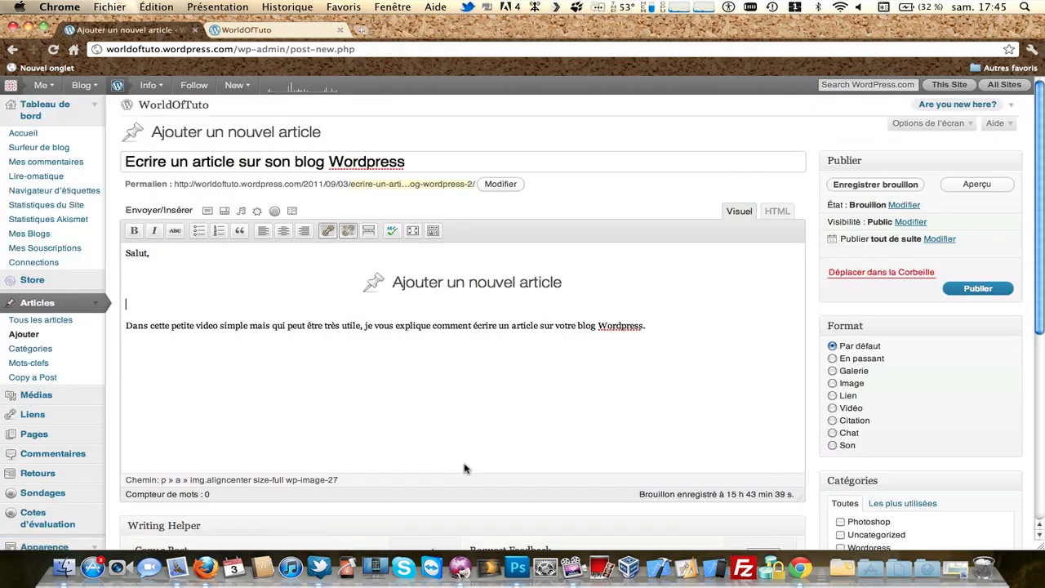
Start a new paragraph after the sentence below the inserted image.
{"action": "left_click", "coordinate": [402, 280]}
{"action": "left_click", "coordinate": [302, 336]}
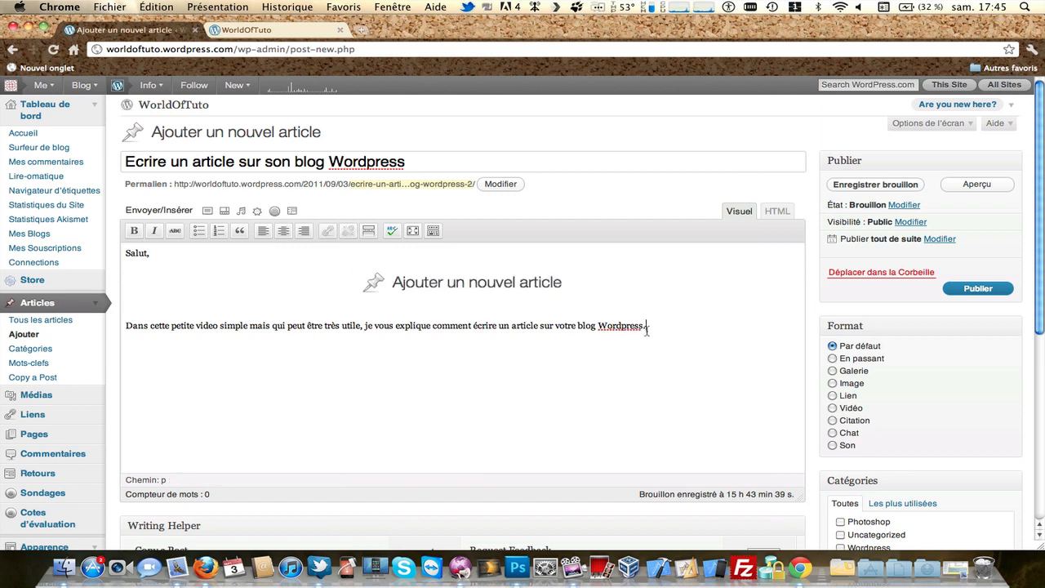
{"action": "key", "text": "Return"}
Open youtube.com/worldoftuto in a new tab, open the video "Créer un blog gratuit avec Wordpress" on its own page and copy its address.
{"action": "key", "text": "super+t"}
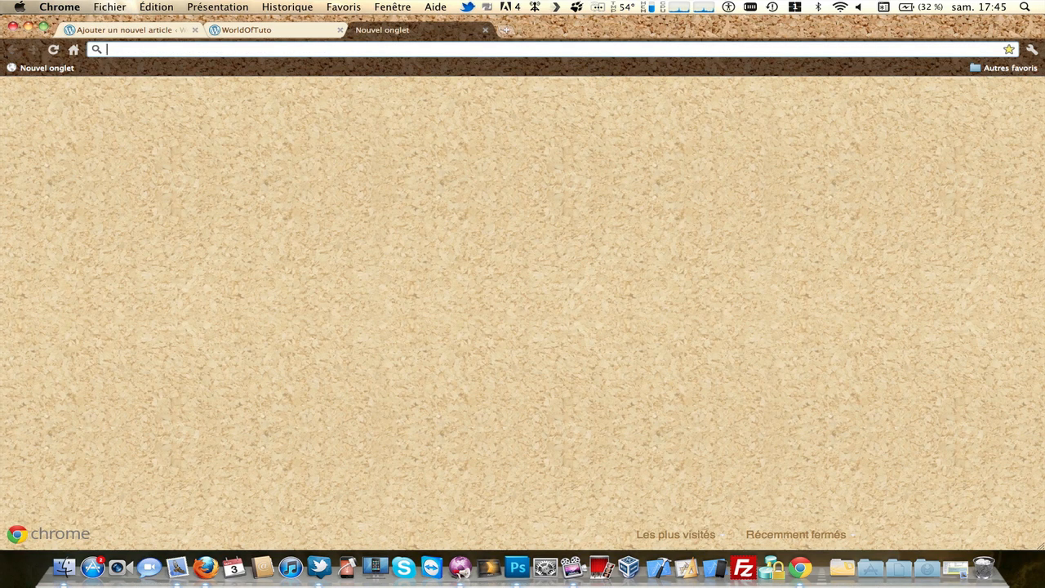
{"action": "type", "text": "youtube.com."}
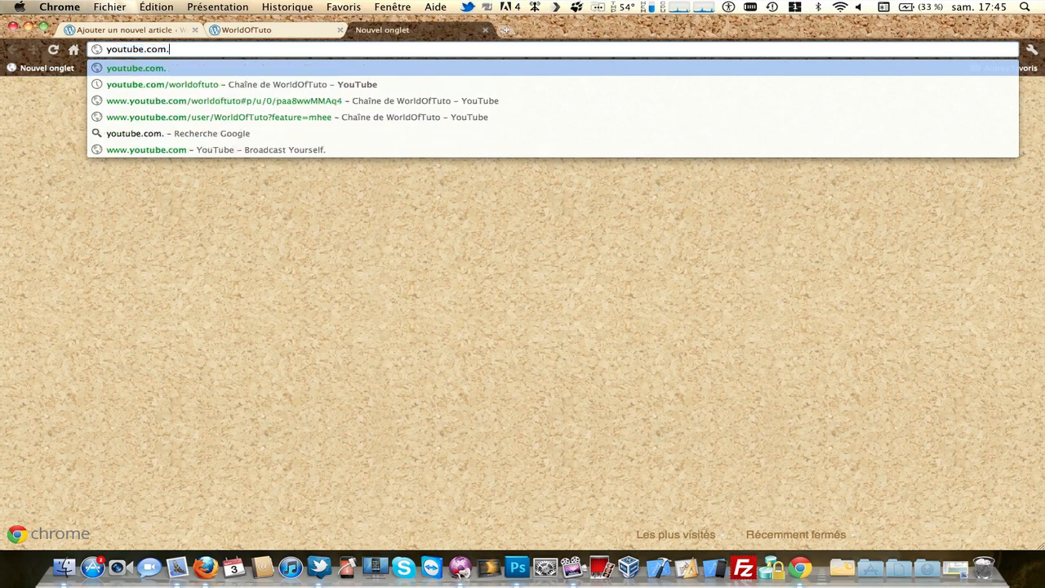
{"action": "key", "text": "BackSpace"}
{"action": "type", "text": "/"}
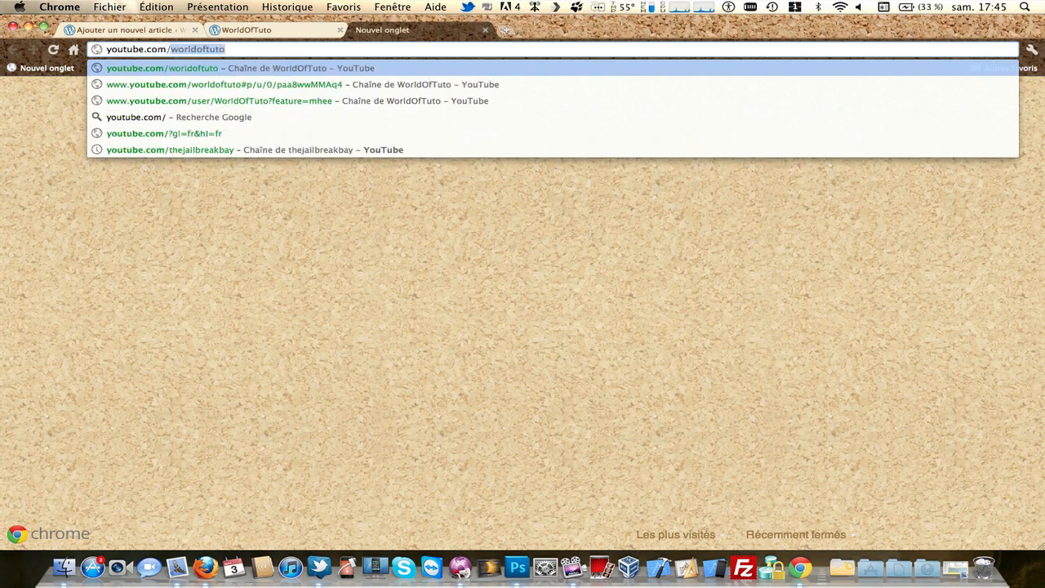
{"action": "key", "text": "Return"}
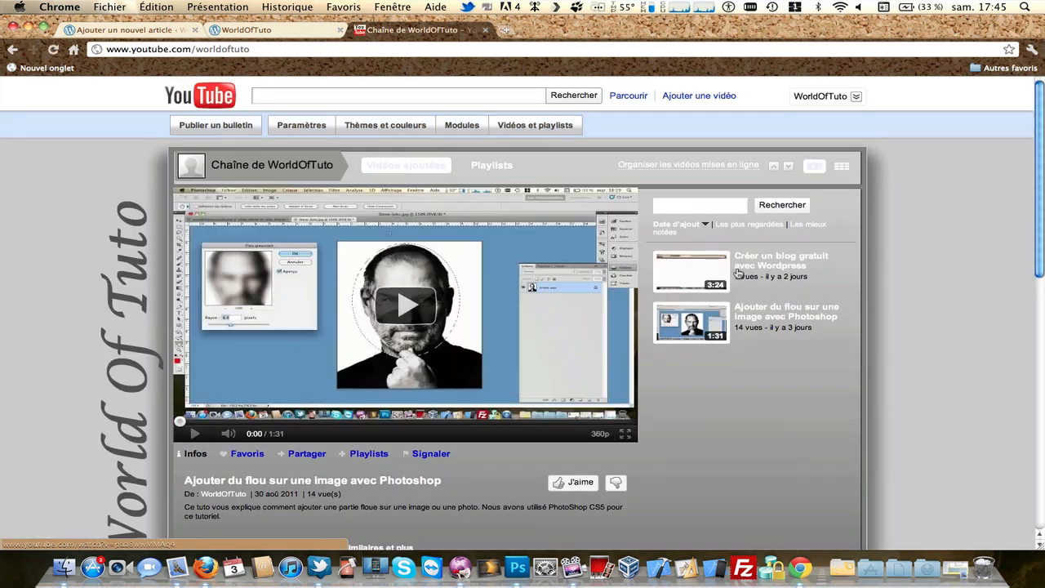
{"action": "left_click", "coordinate": [738, 273]}
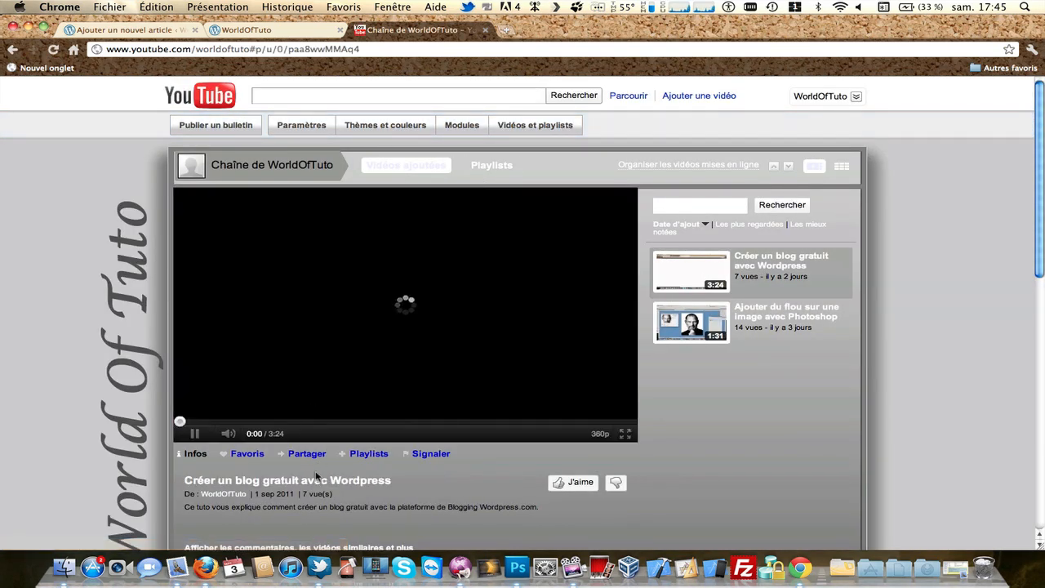
{"action": "left_click", "coordinate": [311, 482]}
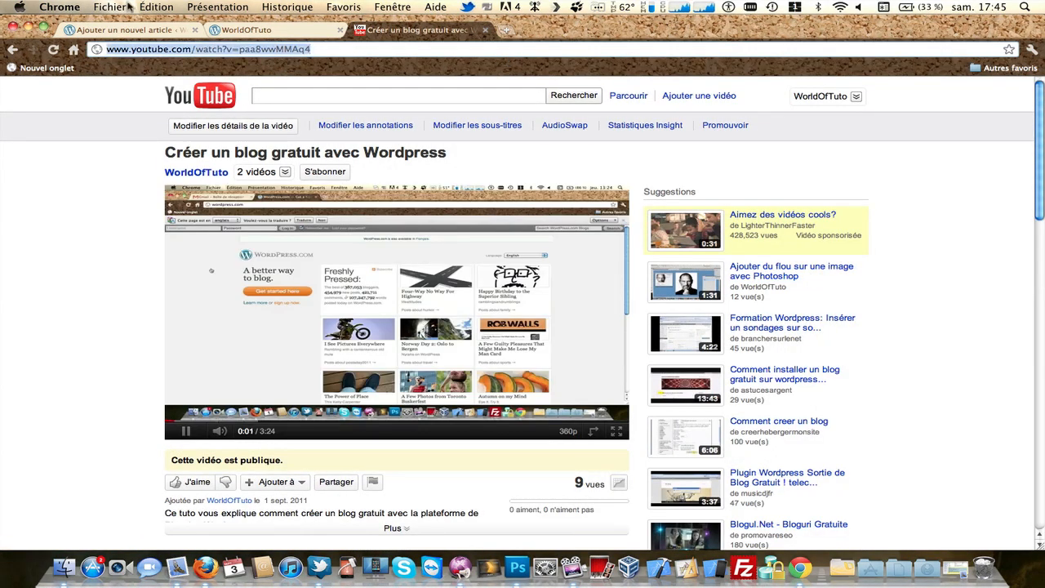
{"action": "key", "text": "super+w"}
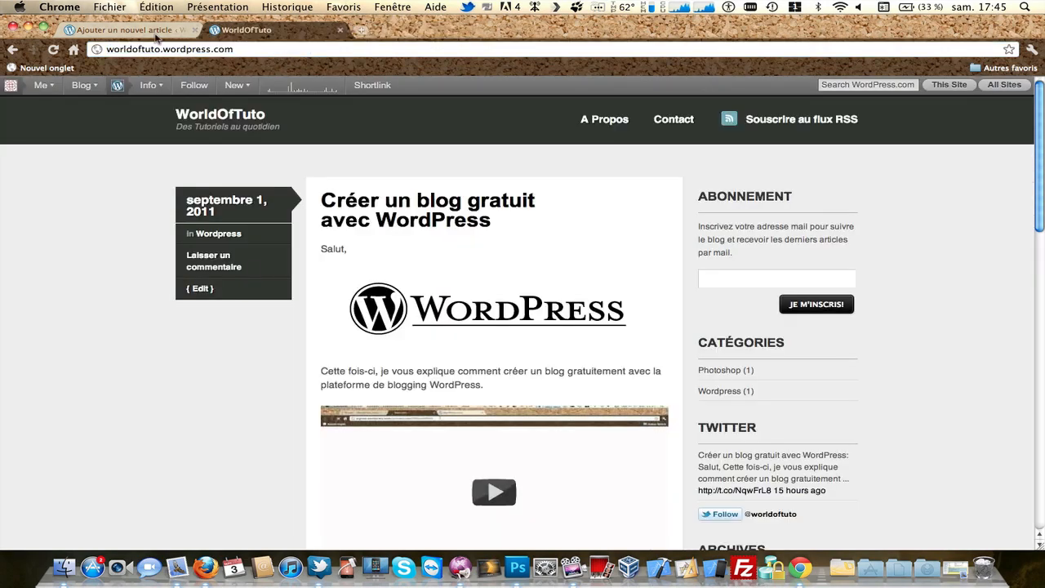
{"action": "left_click", "coordinate": [157, 37]}
{"action": "type", "text": "http://www.youtube.com/watch?v=paa8wwMMAq4"}
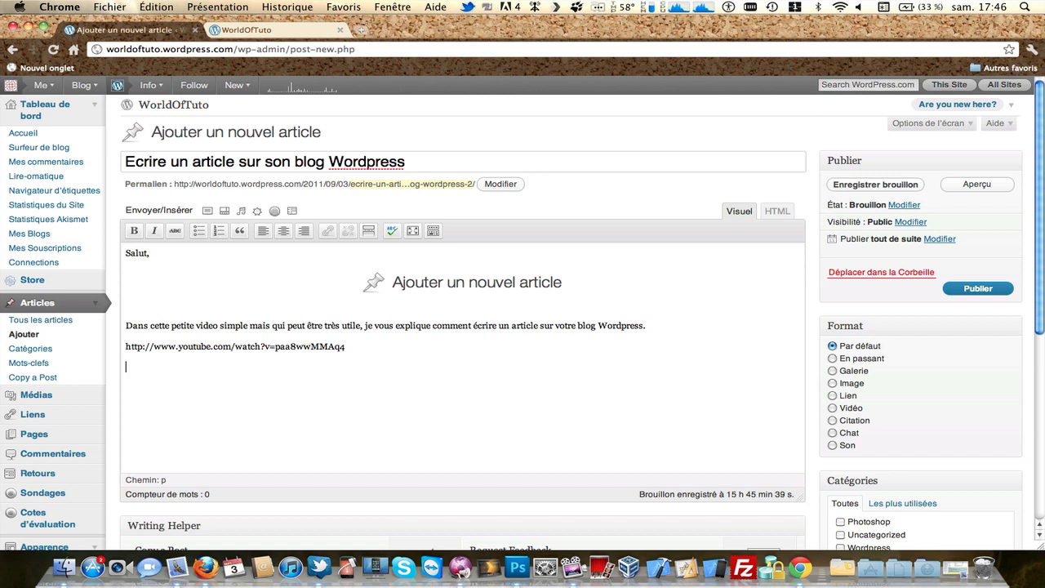
Add the signature "WorldOfTuto" in the paragraph below the video address and format it bold and italic, without strikethrough.
{"action": "type", "text": "WorldOfTuto"}
{"action": "double_click", "coordinate": [128, 367]}
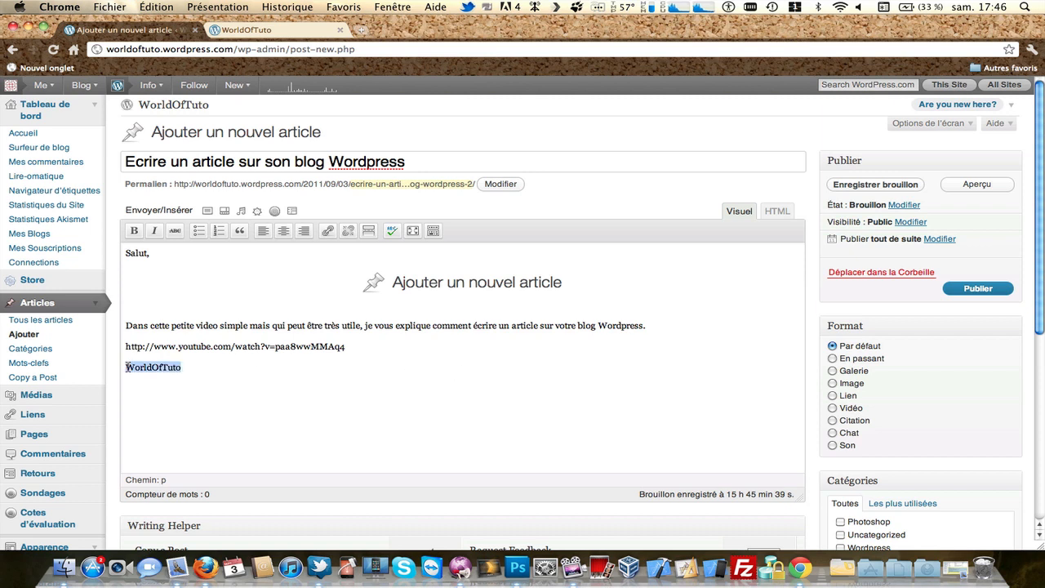
{"action": "left_click", "coordinate": [133, 230]}
{"action": "left_click", "coordinate": [154, 231]}
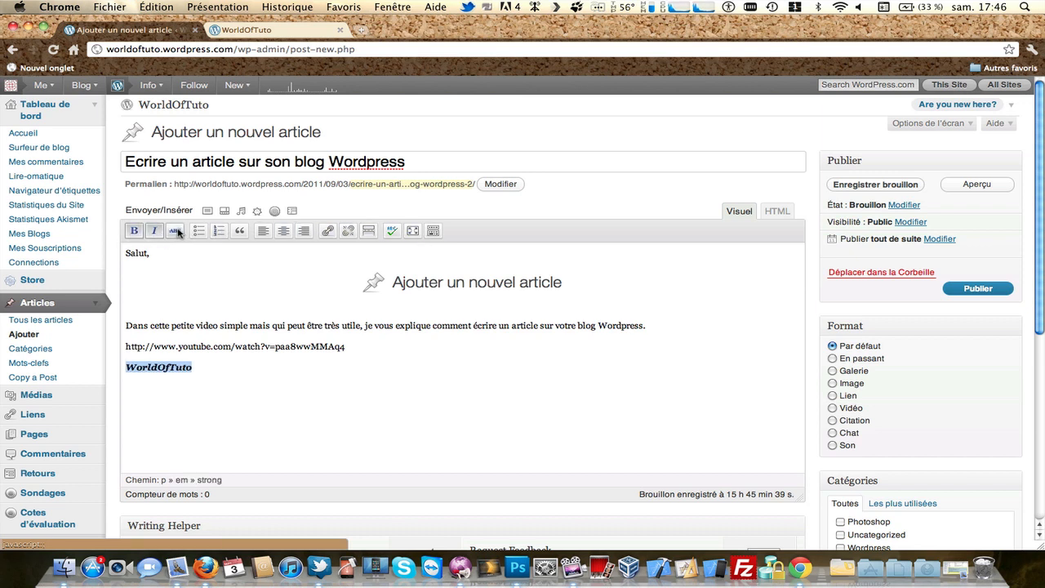
{"action": "left_click", "coordinate": [177, 231]}
{"action": "left_click", "coordinate": [176, 231]}
{"action": "left_click", "coordinate": [135, 325]}
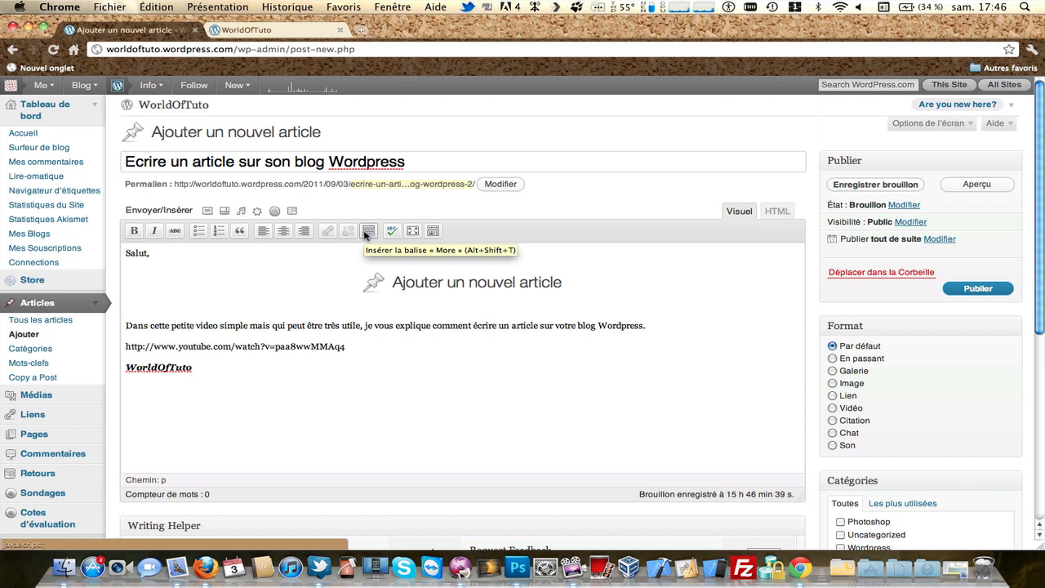
Insert a More tag at the end of the sentence below the image and delete it again.
{"action": "left_click", "coordinate": [650, 325]}
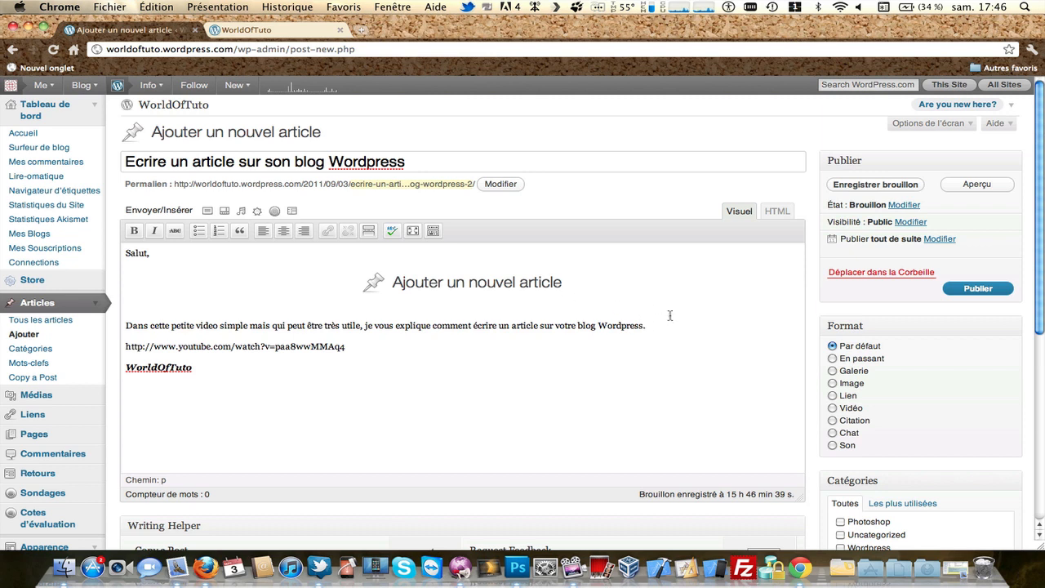
{"action": "left_click", "coordinate": [369, 232]}
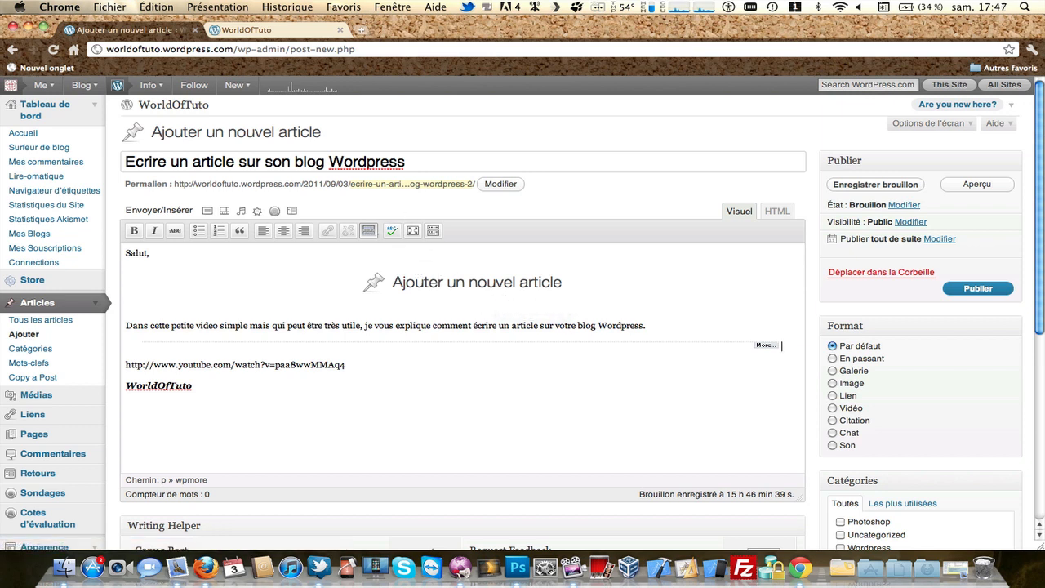
{"action": "key", "text": "BackSpace"}
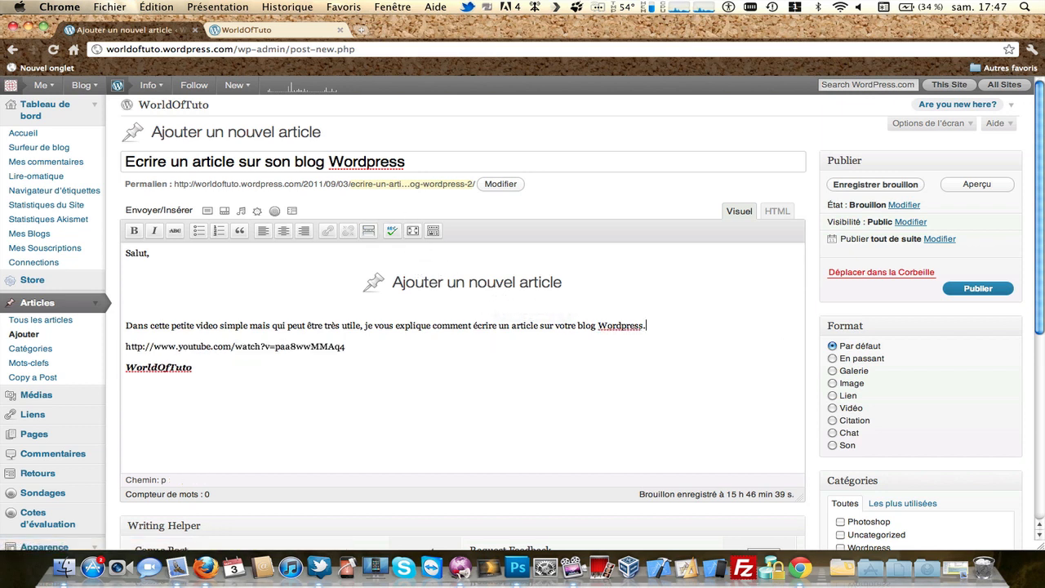
View the article in full-screen mode, return to the normal editor and show the second row of formatting tools.
{"action": "left_click", "coordinate": [413, 232]}
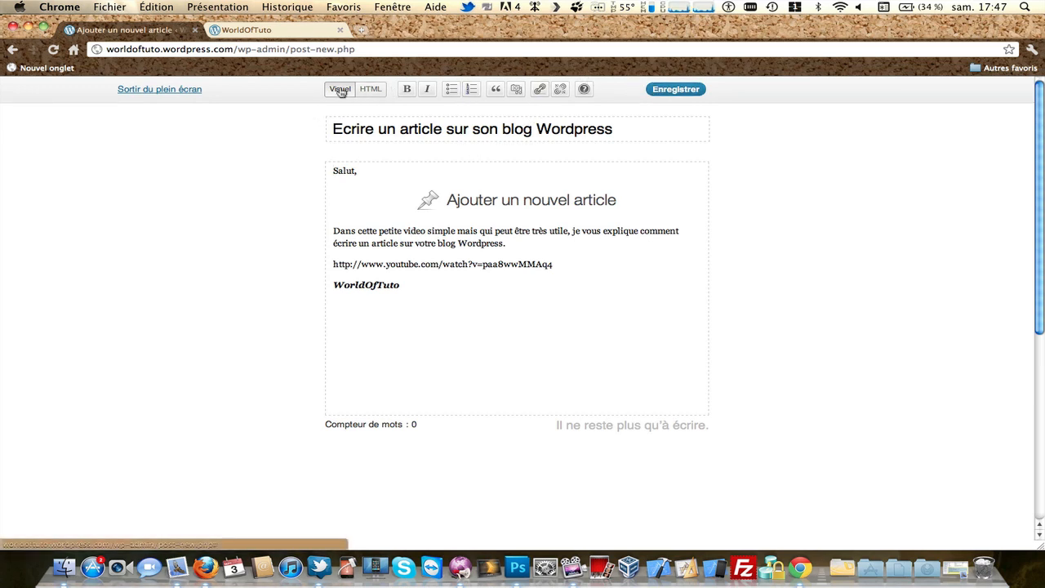
{"action": "left_click", "coordinate": [161, 89]}
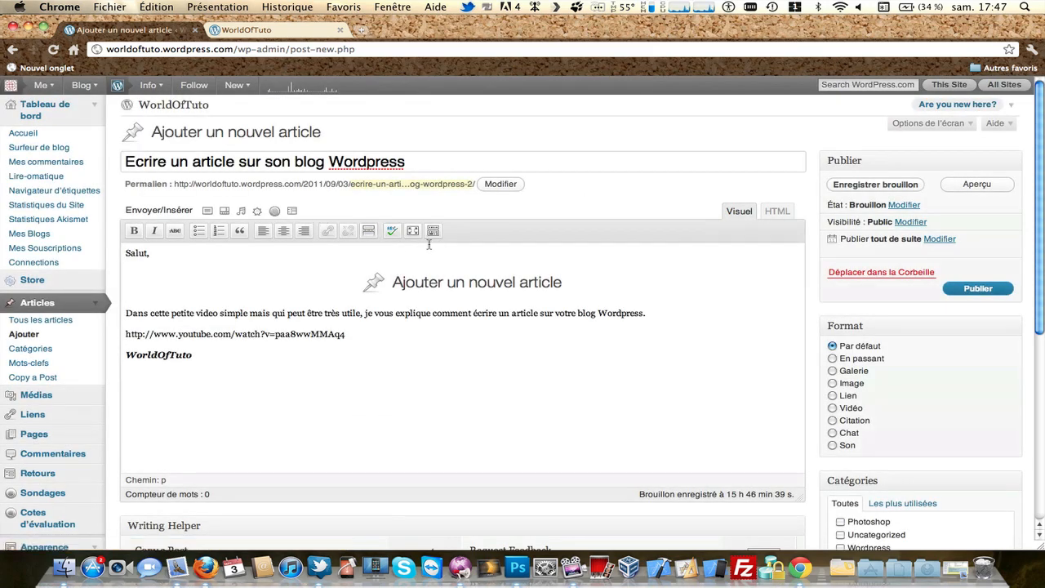
{"action": "left_click", "coordinate": [433, 231]}
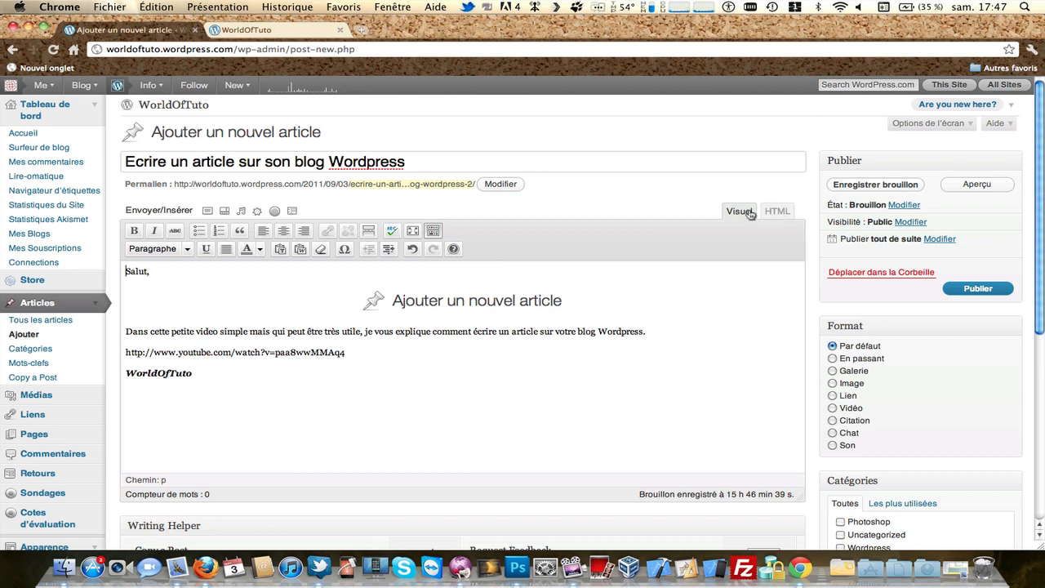
Examine the inserted image's code in the article's HTML view, highlighting it, and return to the visual view.
{"action": "left_click", "coordinate": [777, 211]}
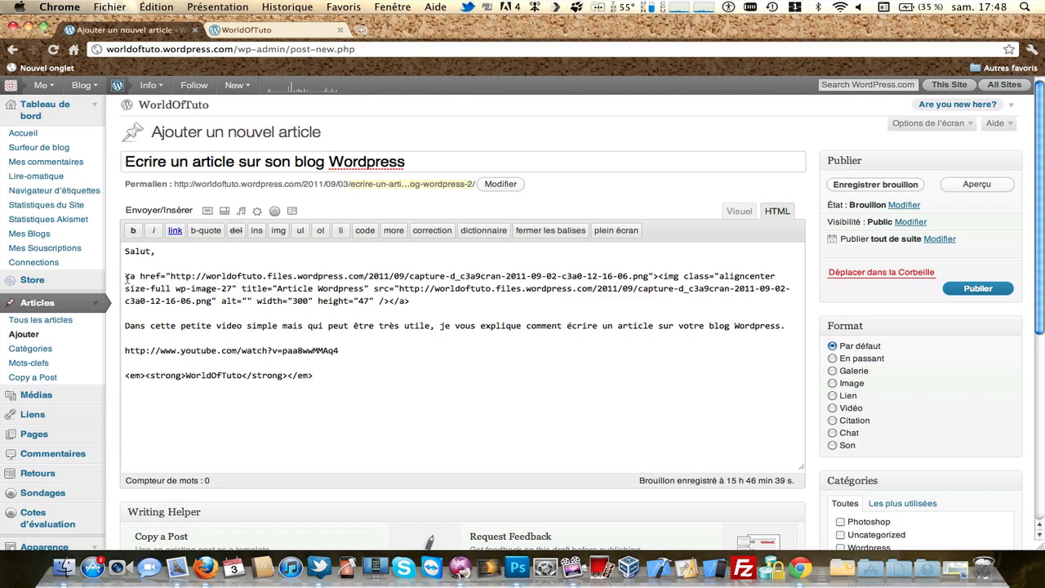
{"action": "left_click_drag", "start_coordinate": [124, 276], "coordinate": [414, 301]}
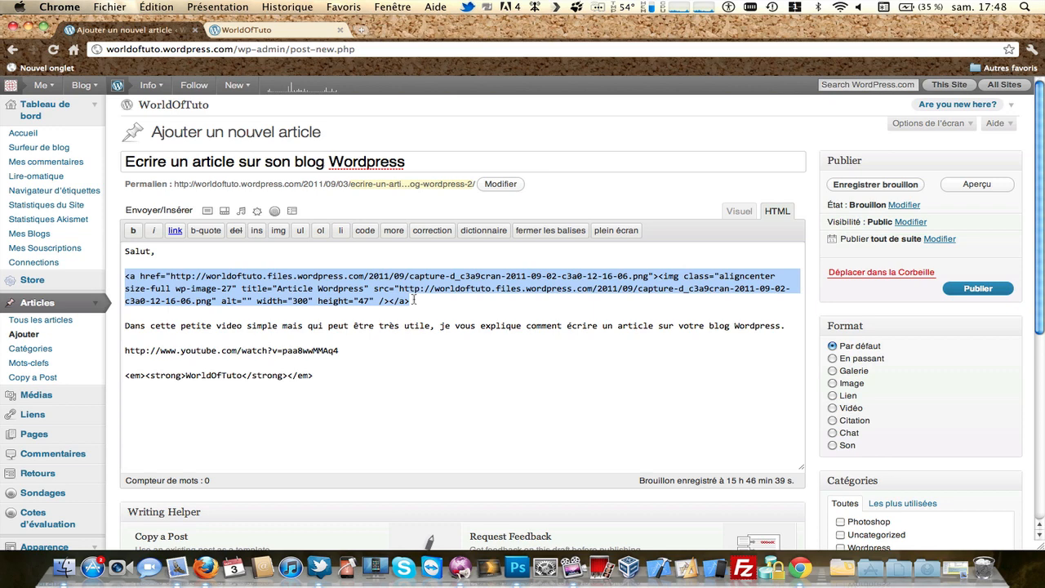
{"action": "left_click", "coordinate": [738, 212]}
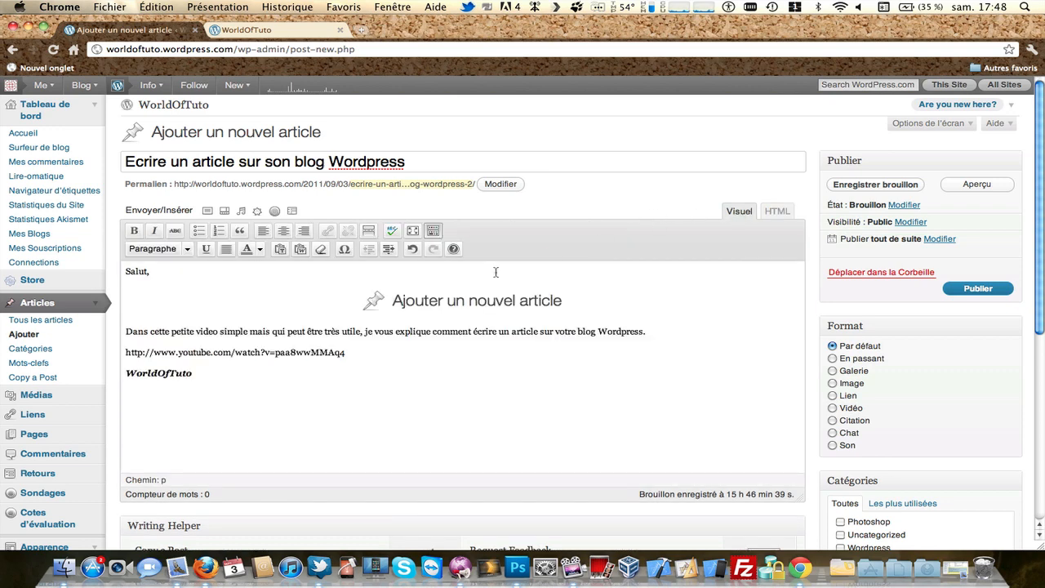
Assign the article to the Wordpress category, open the form for a new category and activate the empty keyword field.
{"action": "scroll", "coordinate": [495, 272], "scroll_direction": "down", "scroll_amount": 1}
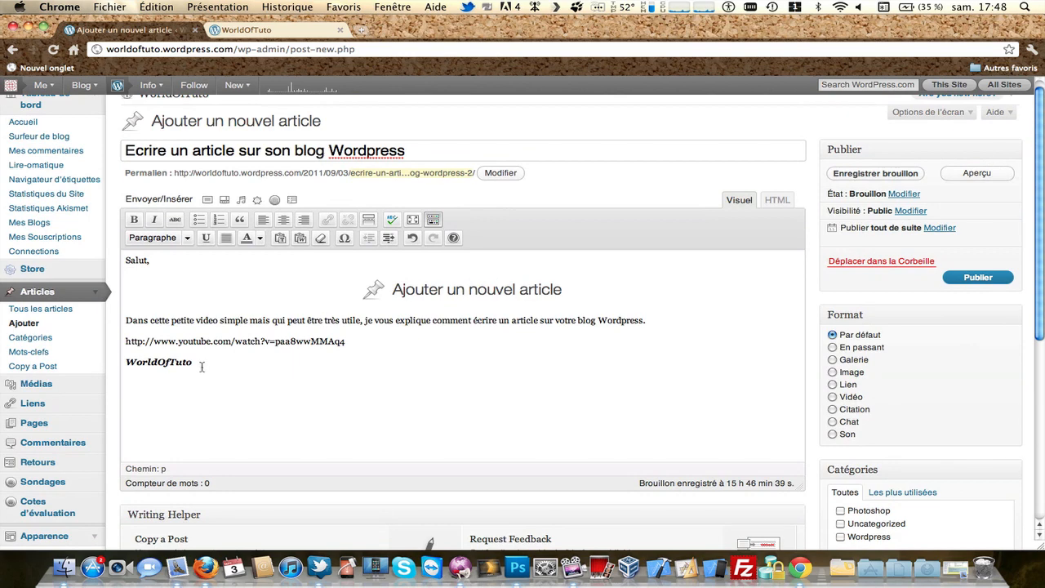
{"action": "scroll", "coordinate": [779, 302], "scroll_direction": "down", "scroll_amount": 5}
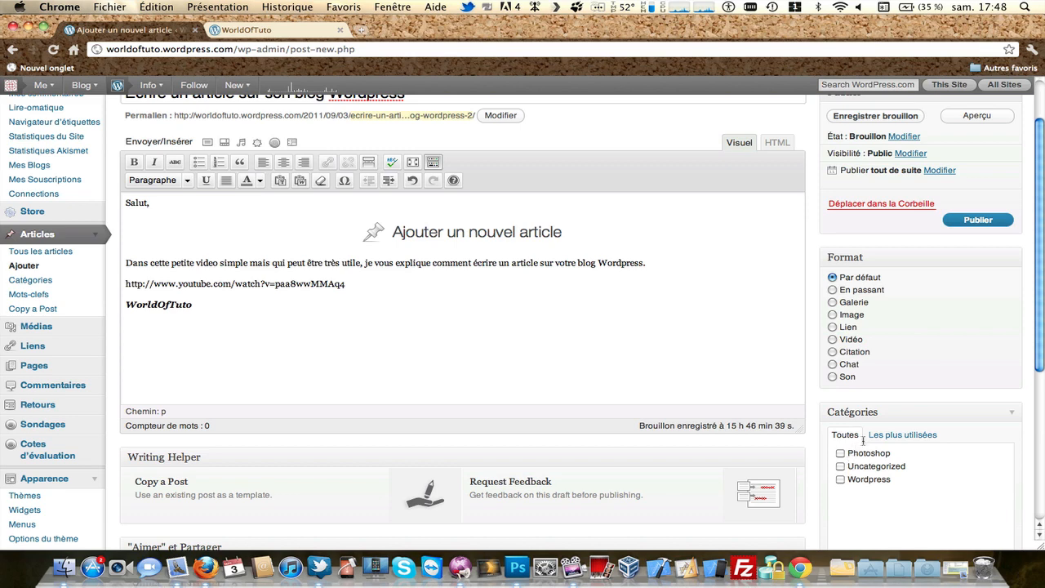
{"action": "scroll", "coordinate": [862, 441], "scroll_direction": "down", "scroll_amount": 3}
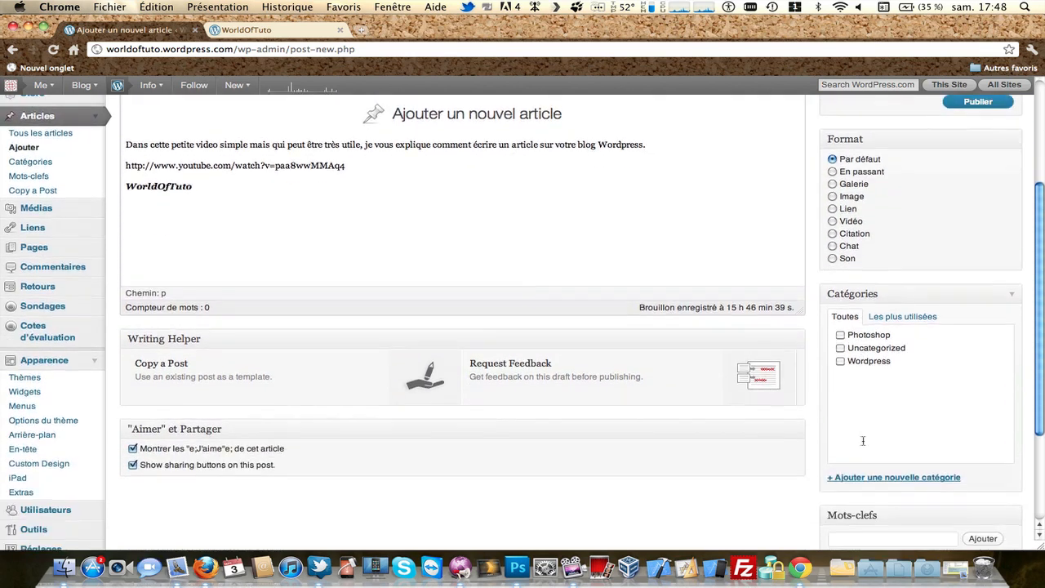
{"action": "left_click", "coordinate": [840, 362]}
{"action": "scroll", "coordinate": [901, 376], "scroll_direction": "down", "scroll_amount": 2}
{"action": "left_click", "coordinate": [884, 426]}
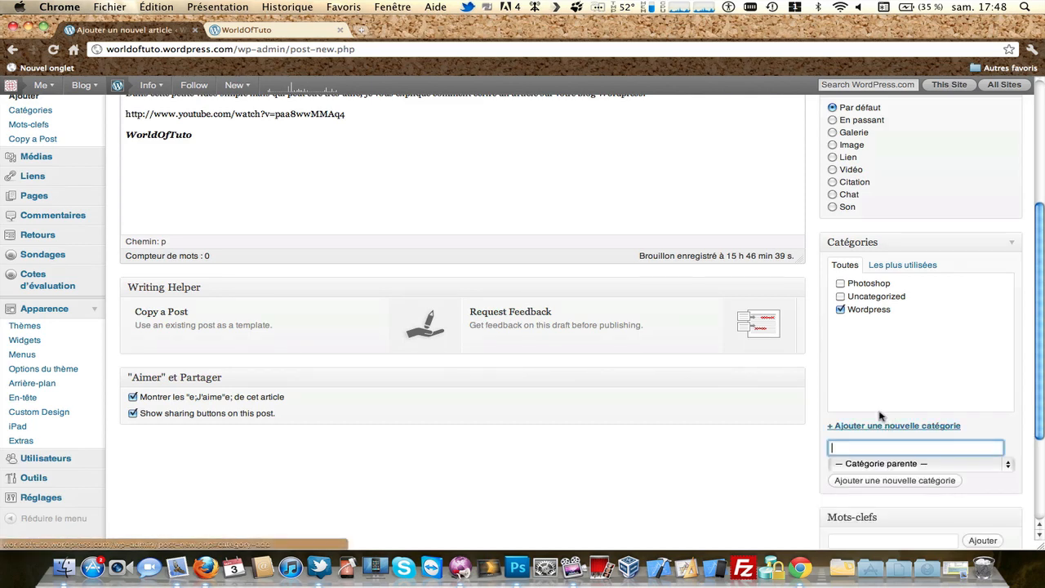
{"action": "scroll", "coordinate": [879, 416], "scroll_direction": "down", "scroll_amount": 4}
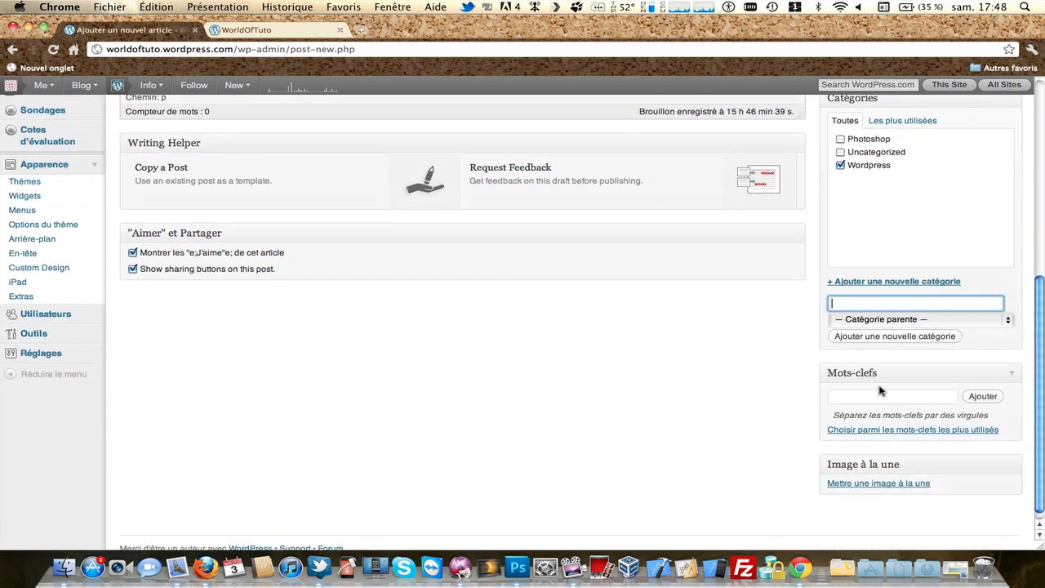
{"action": "left_click", "coordinate": [878, 396]}
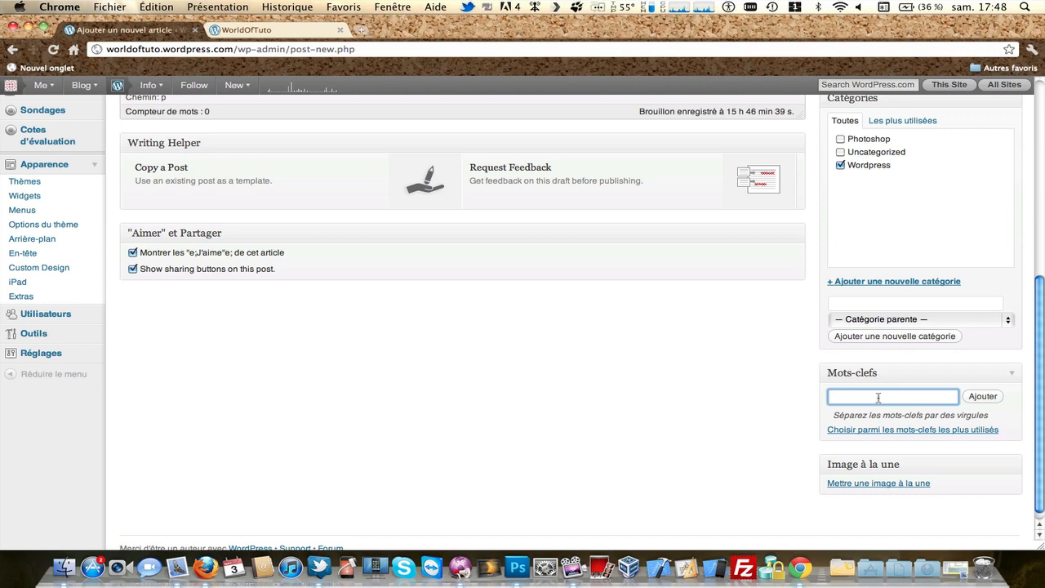
Preview the article in its own tab, check its layout with the embedded video and return to the editor.
{"action": "scroll", "coordinate": [878, 398], "scroll_direction": "up", "scroll_amount": 10}
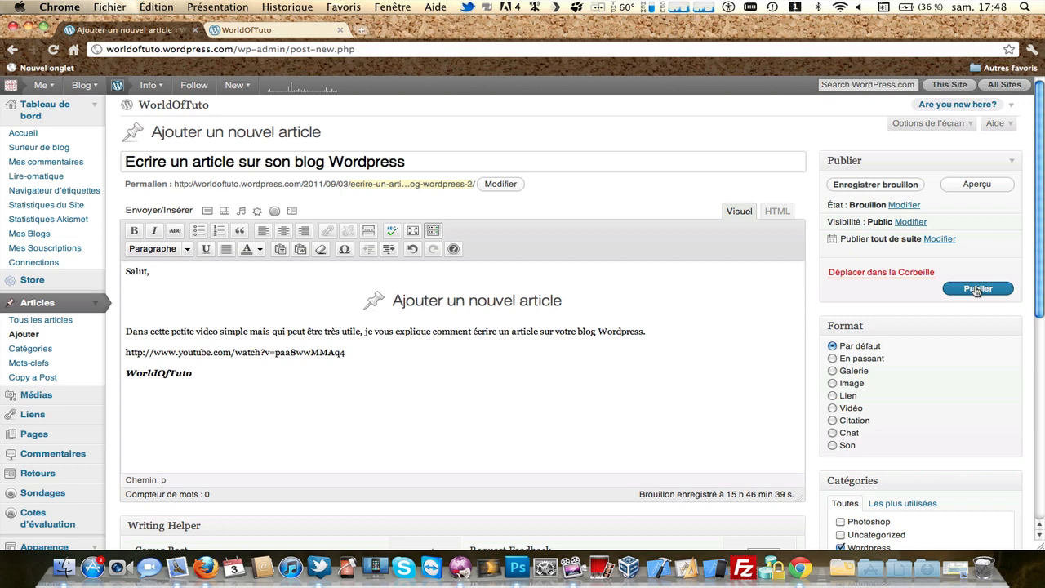
{"action": "left_click", "coordinate": [994, 187]}
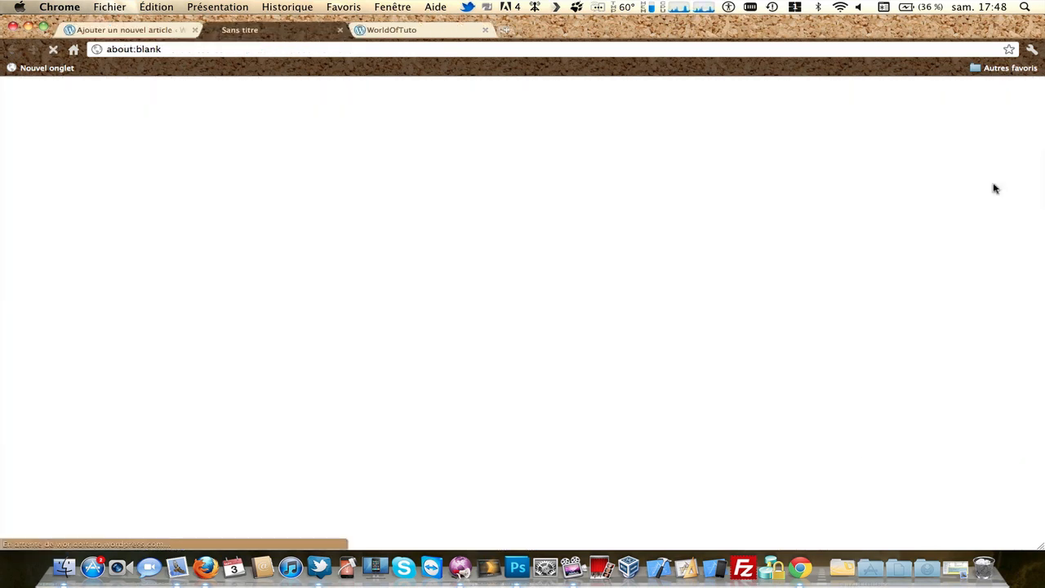
{"action": "scroll", "coordinate": [310, 269], "scroll_direction": "down", "scroll_amount": 3}
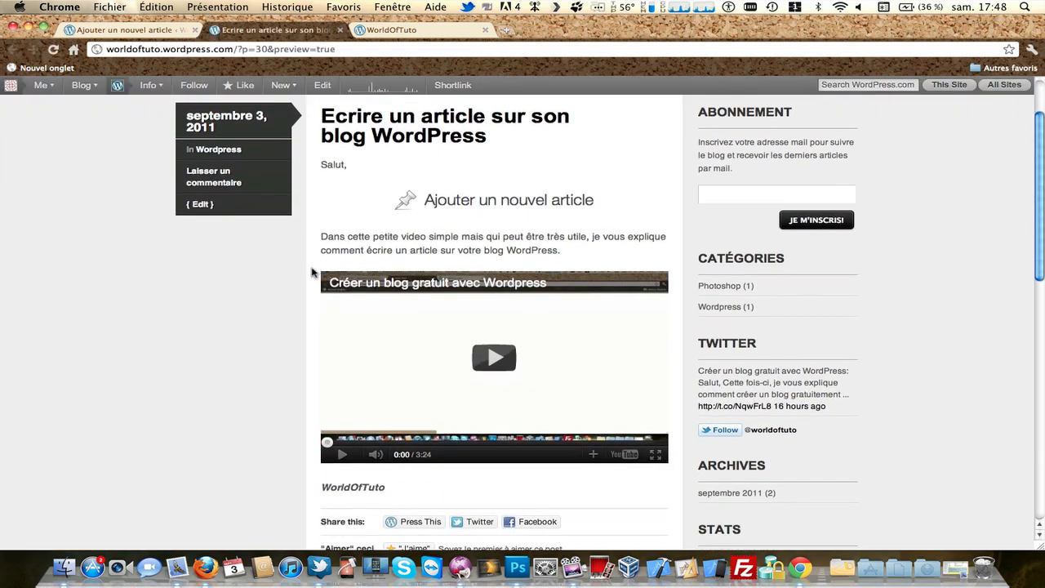
{"action": "scroll", "coordinate": [311, 272], "scroll_direction": "up", "scroll_amount": 3}
{"action": "left_click", "coordinate": [122, 30]}
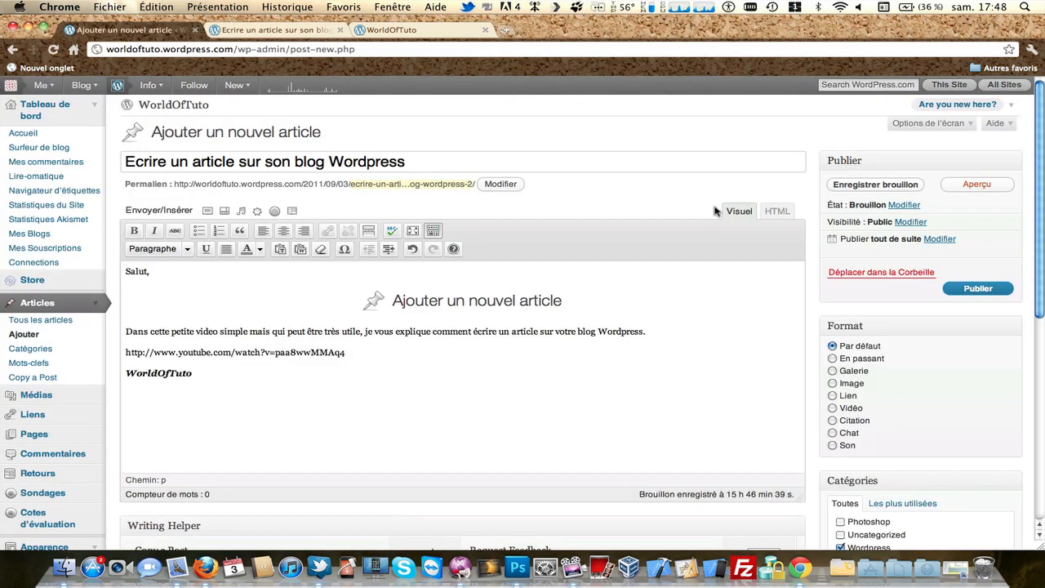
Publish the article and reload the WorldOfTuto blog's home page to look through the new post.
{"action": "left_click", "coordinate": [988, 289]}
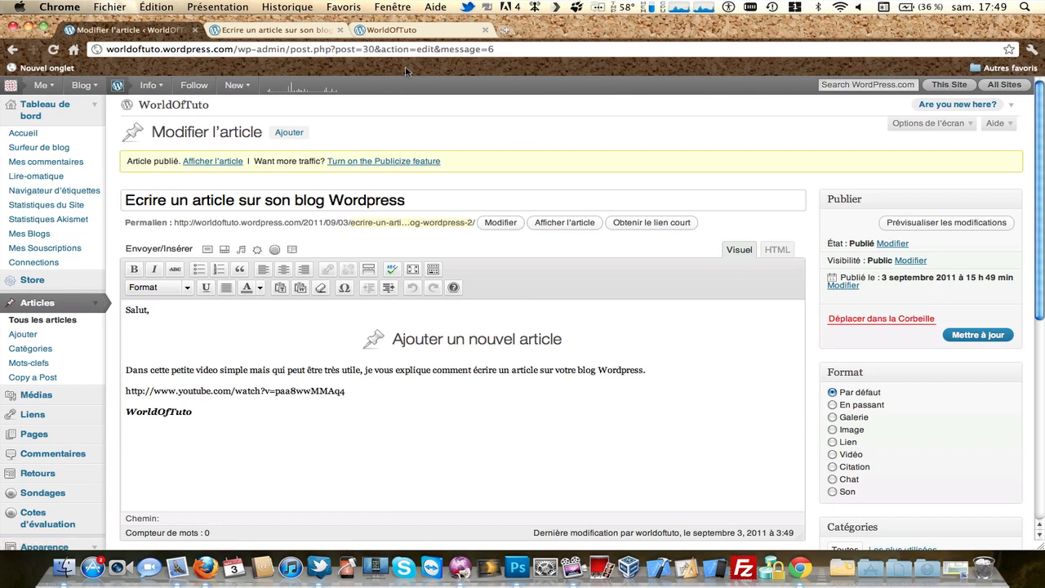
{"action": "left_click", "coordinate": [392, 30]}
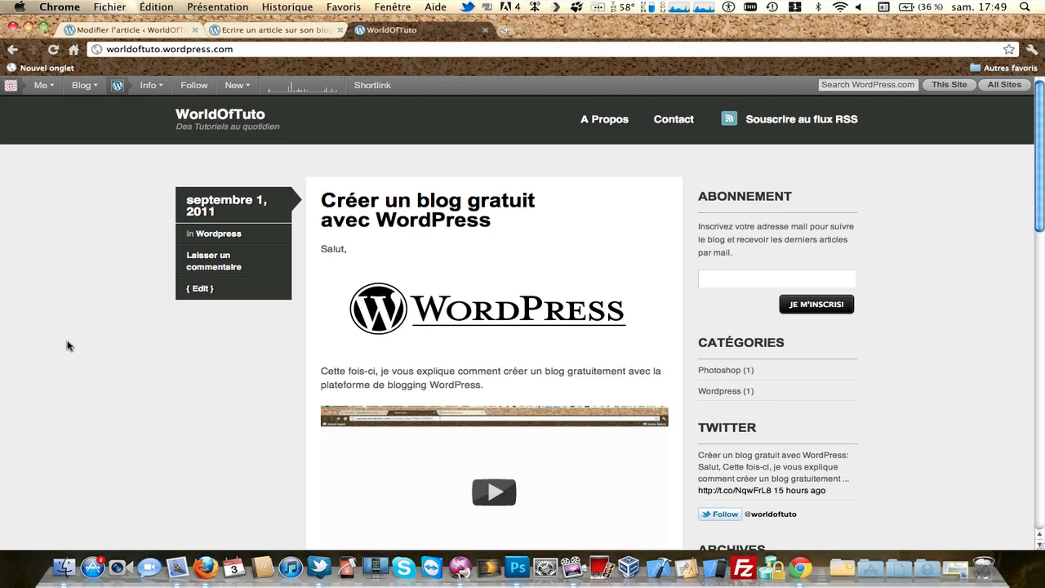
{"action": "key", "text": "super+r"}
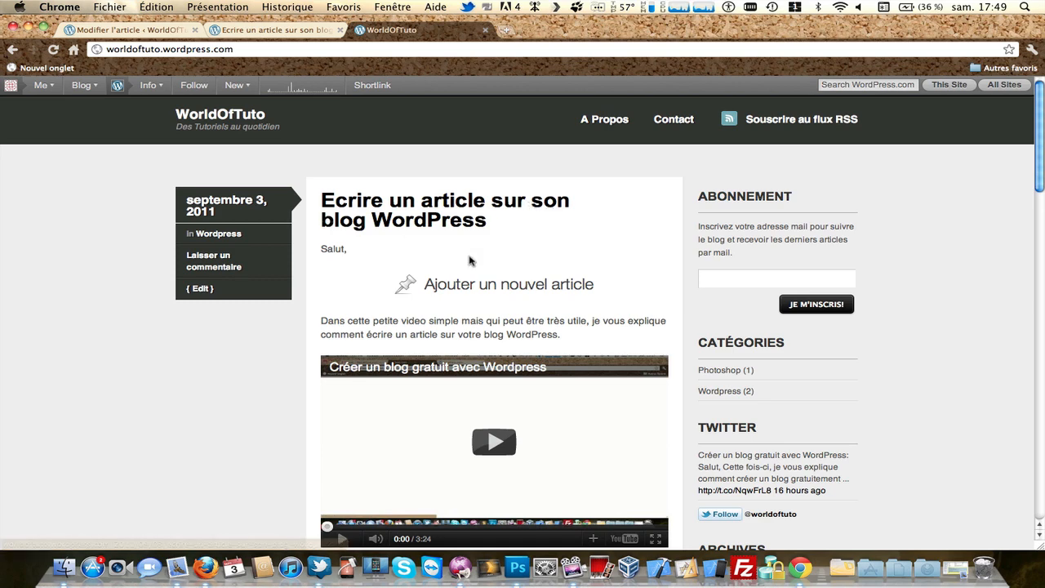
{"action": "scroll", "coordinate": [470, 260], "scroll_direction": "down", "scroll_amount": 1}
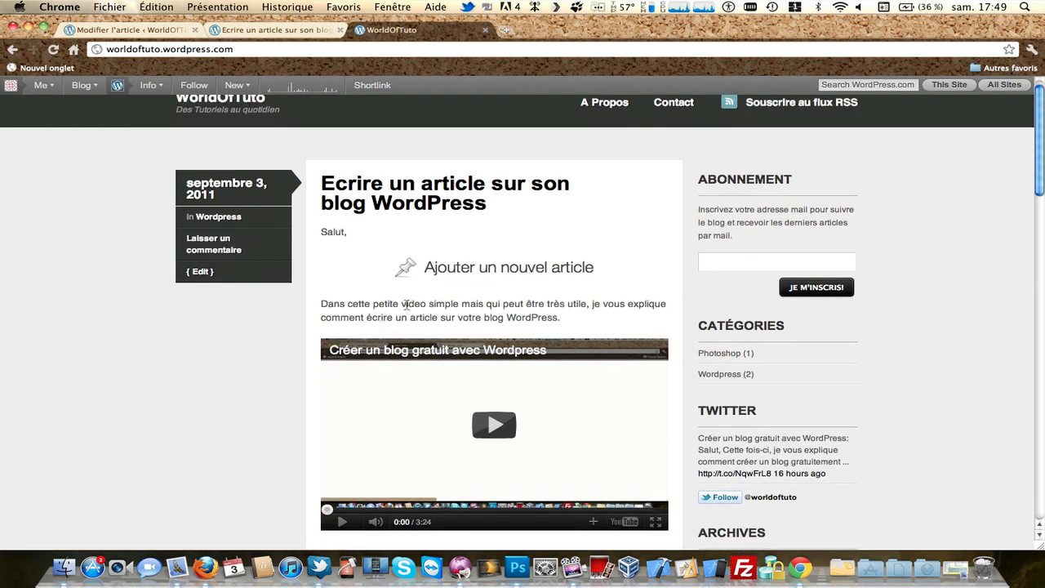
{"action": "scroll", "coordinate": [406, 304], "scroll_direction": "down", "scroll_amount": 5}
{"action": "scroll", "coordinate": [408, 303], "scroll_direction": "up", "scroll_amount": 6}
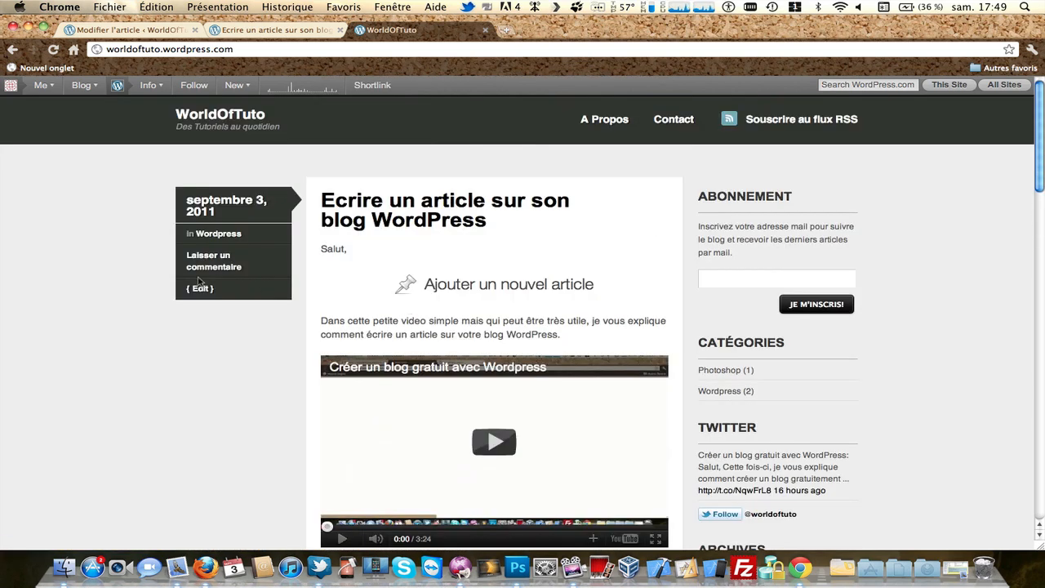